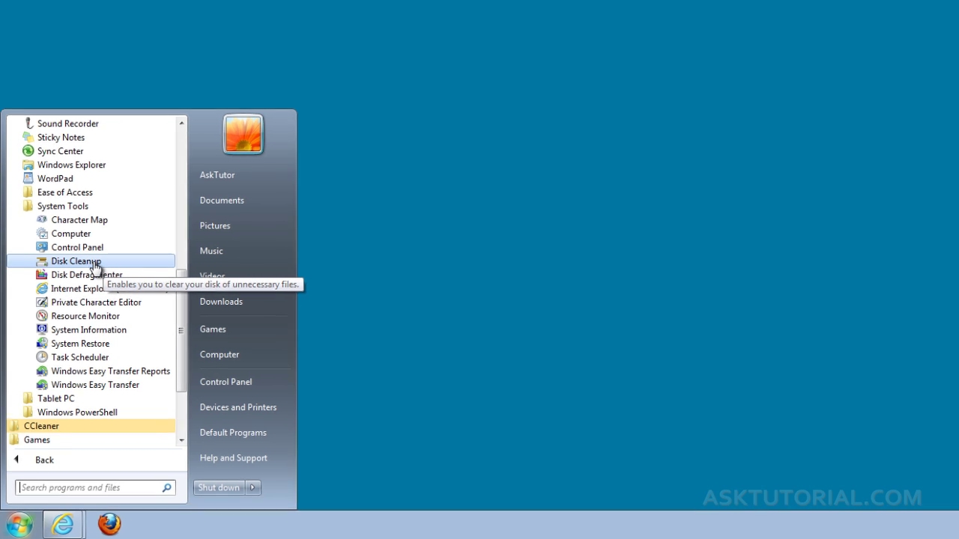
- Run Disk Cleanup on drive C with every listed file category selected, including Recycle Bin, Temporary files and archived Windows error reports, and permanently delete the files
click(95, 264)
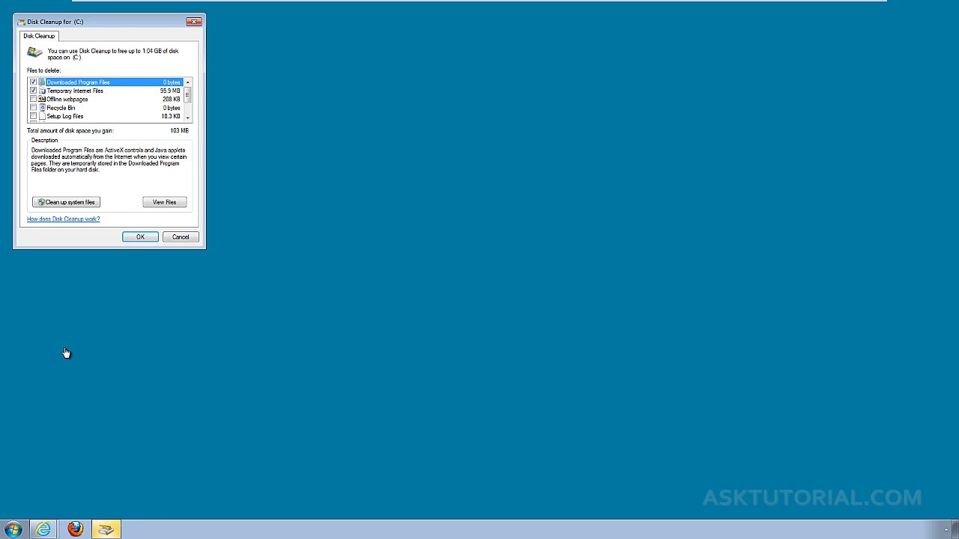
drag(133, 23, 232, 50)
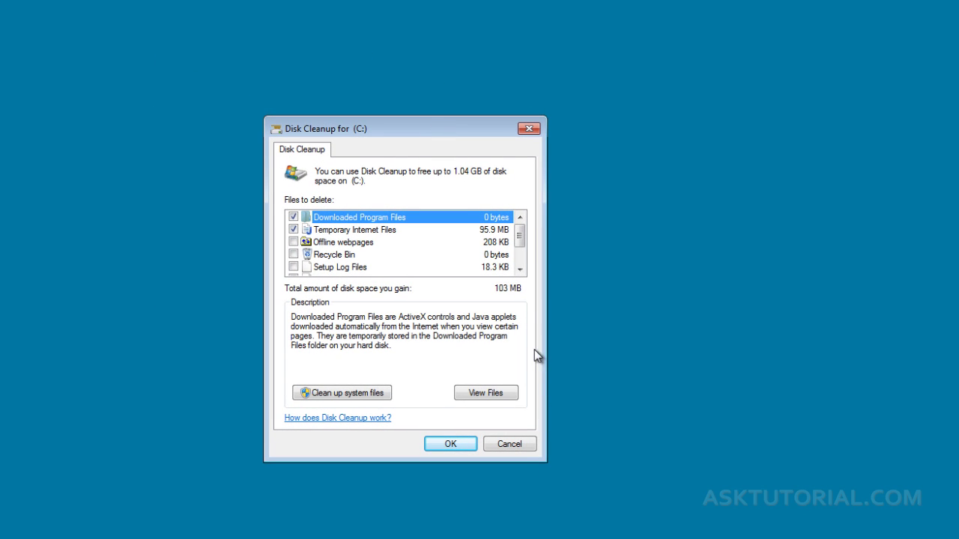
click(293, 242)
click(293, 255)
click(293, 267)
drag(517, 241, 518, 254)
click(293, 242)
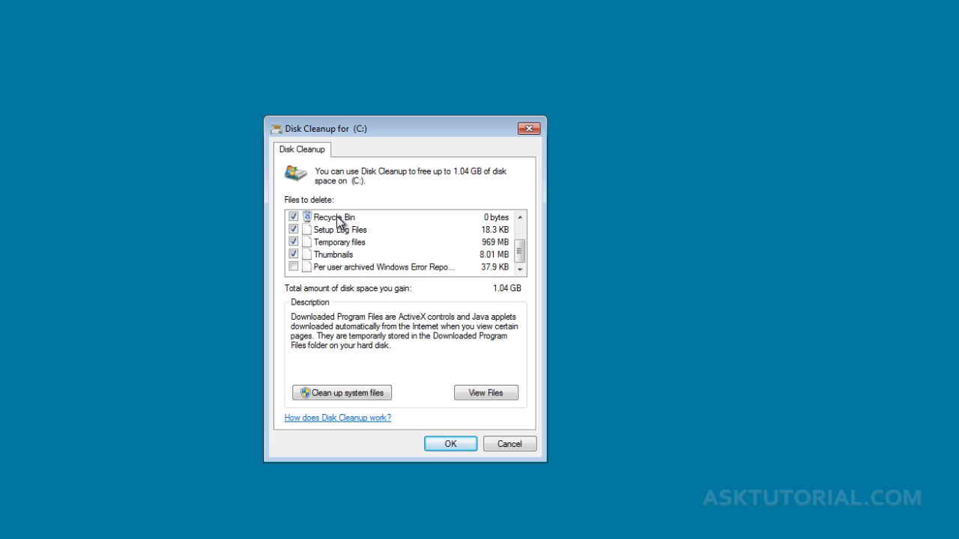
click(293, 267)
mouse_move(521, 262)
mouse_down()
mouse_move(524, 240)
mouse_move(520, 255)
mouse_up()
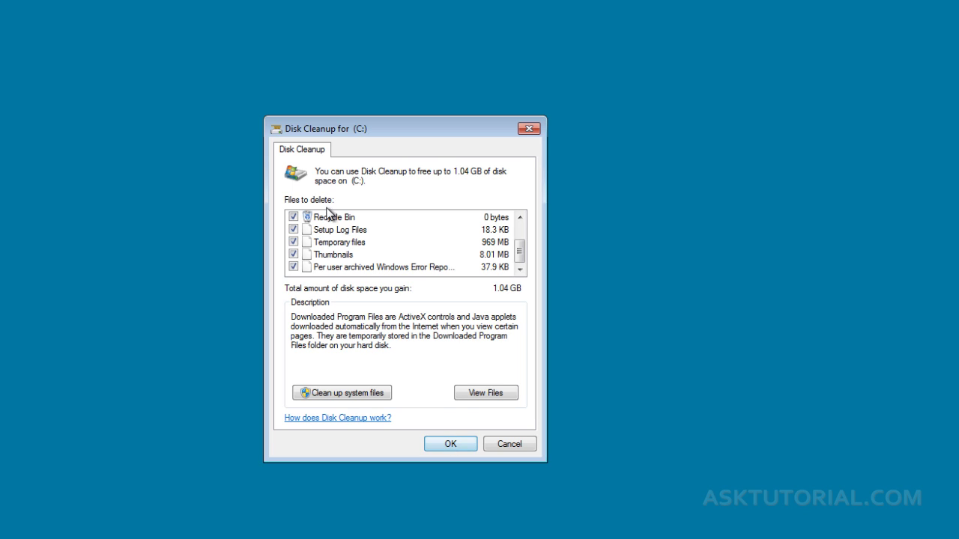
click(444, 445)
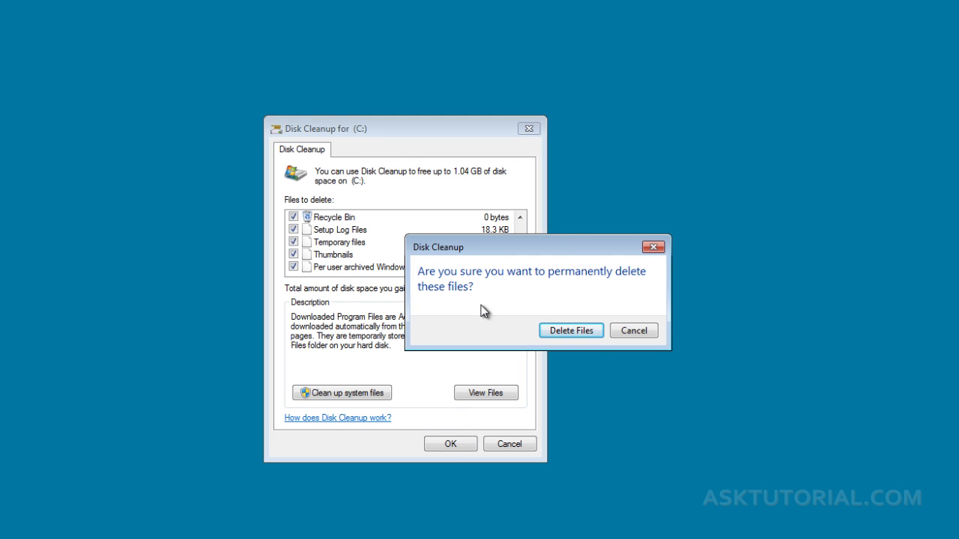
click(558, 331)
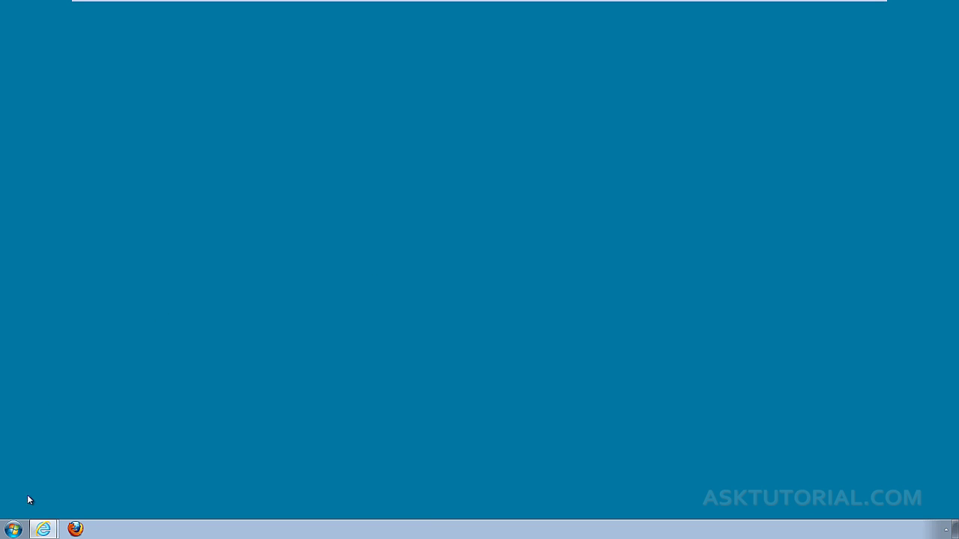
- Open the list of installed programs for uninstalling or changing in Control Panel
click(14, 529)
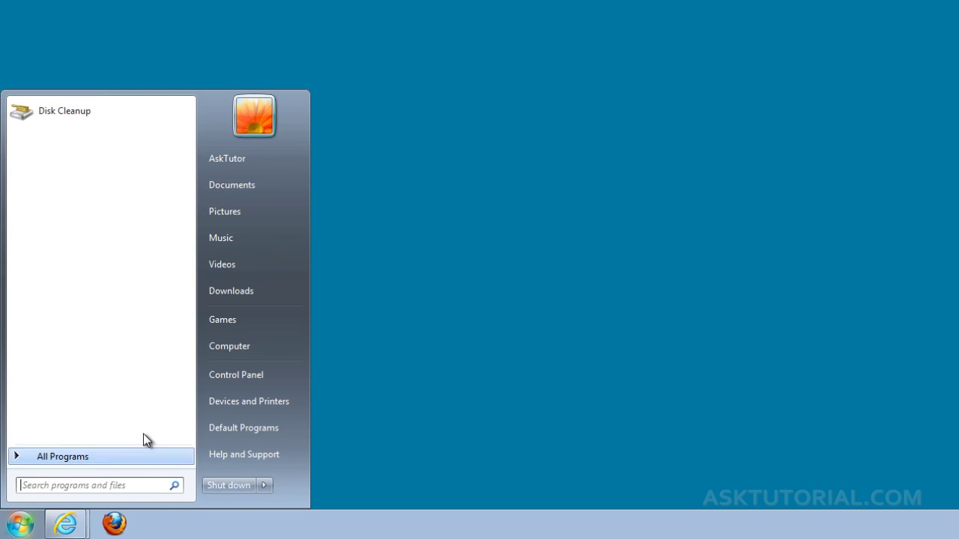
click(229, 374)
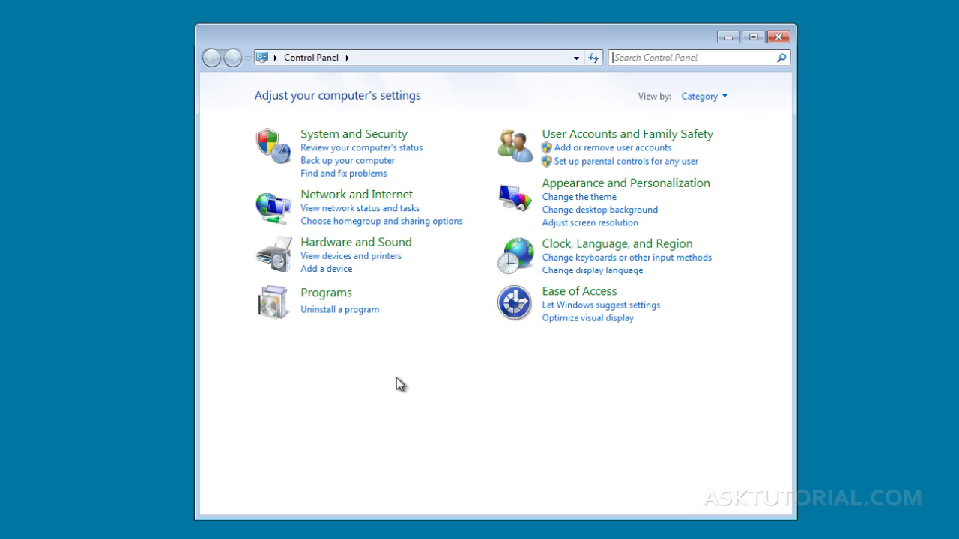
click(338, 310)
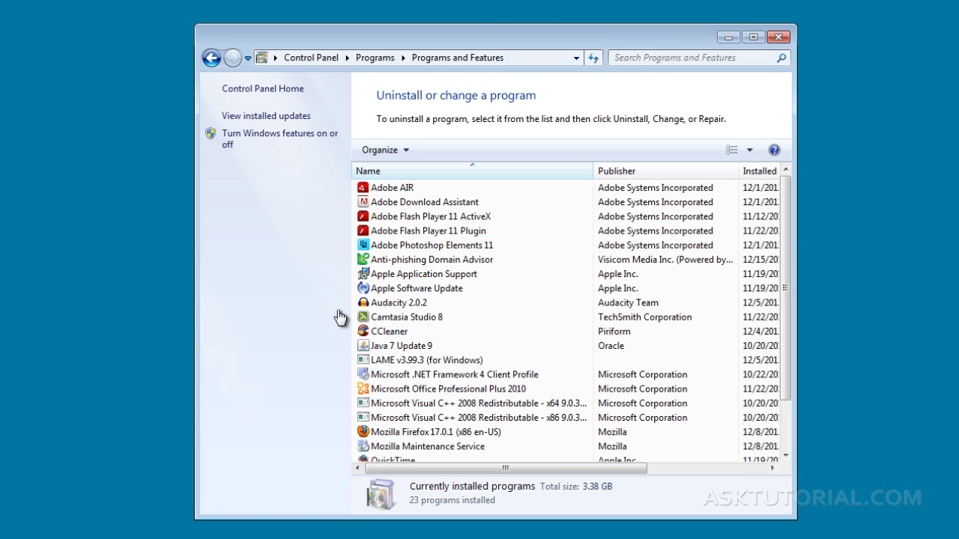
- Uninstall Anti-phishing Domain Advisor and finish its uninstall wizard
drag(785, 228, 789, 208)
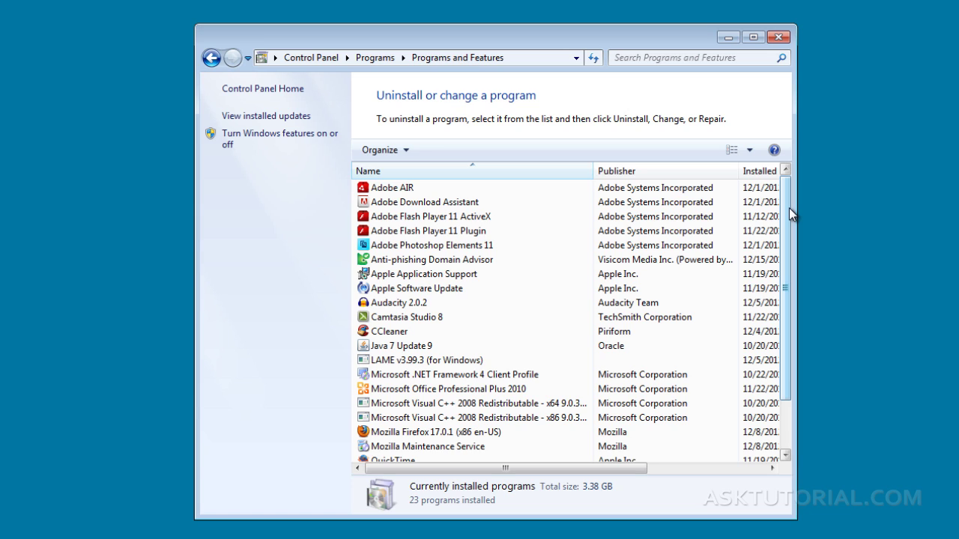
click(386, 263)
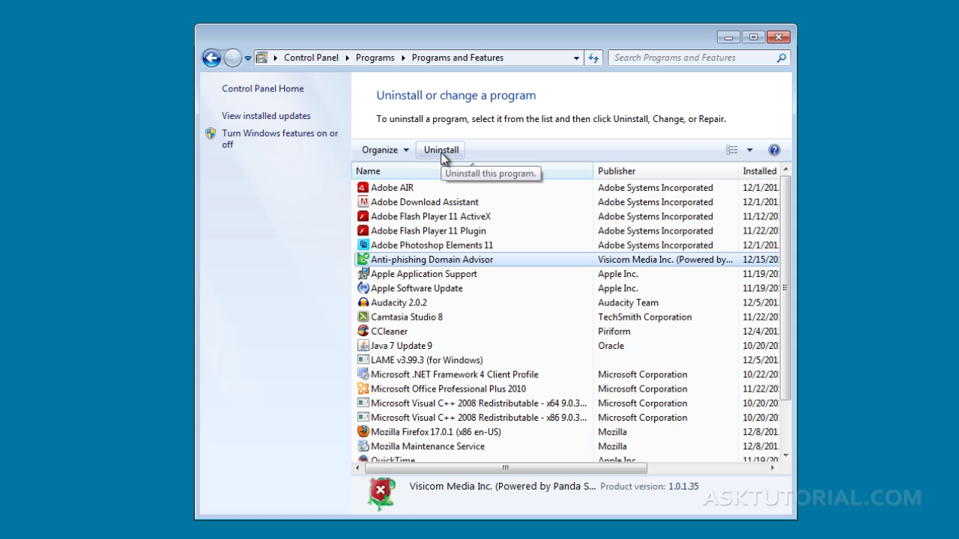
click(442, 150)
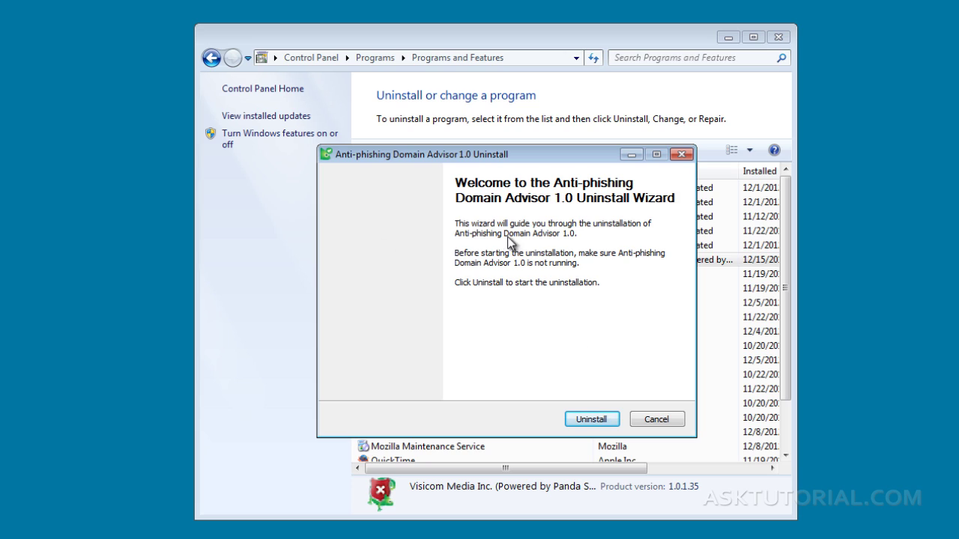
click(580, 421)
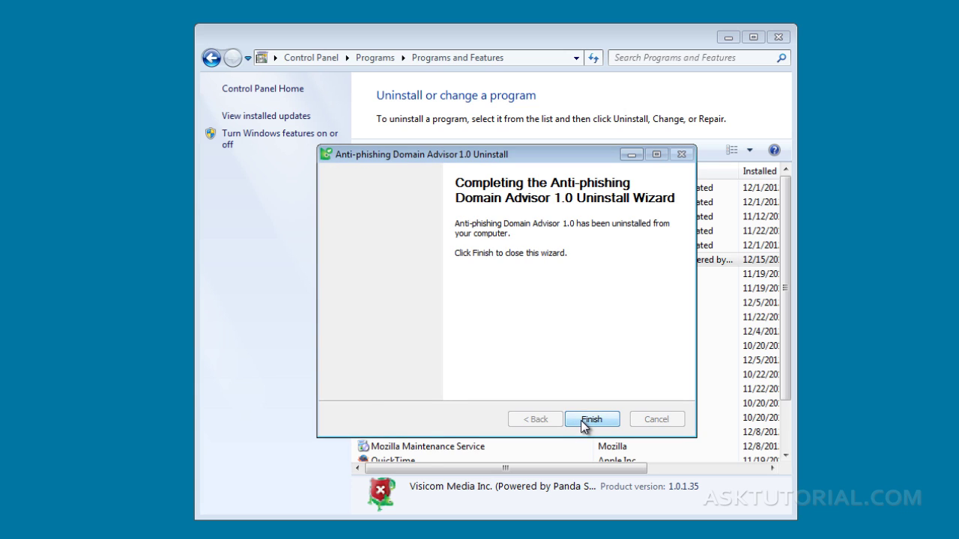
click(581, 421)
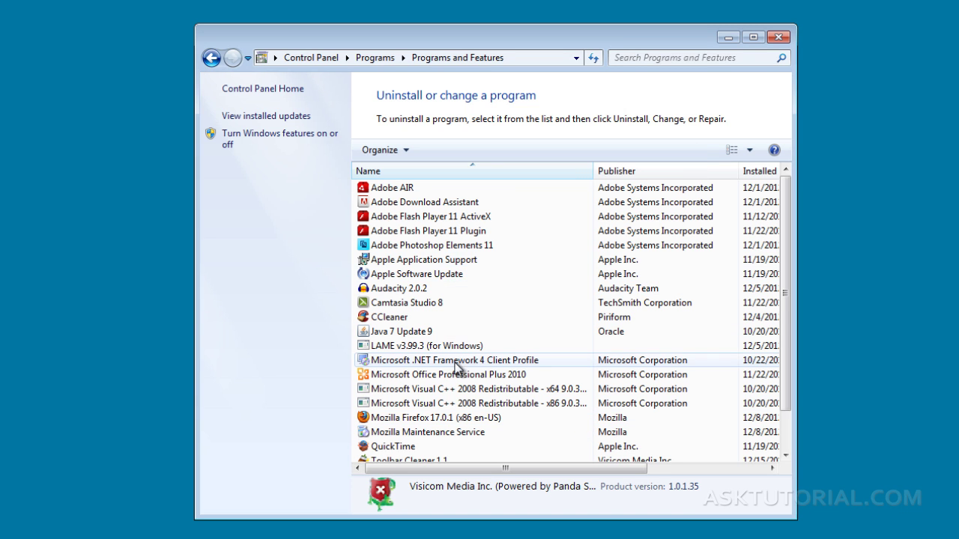
- Review the remaining installed programs, checking the Adobe Flash Player 11 and Apple Application Support entries, and close Programs and Features
scroll(783, 228, down, 1)
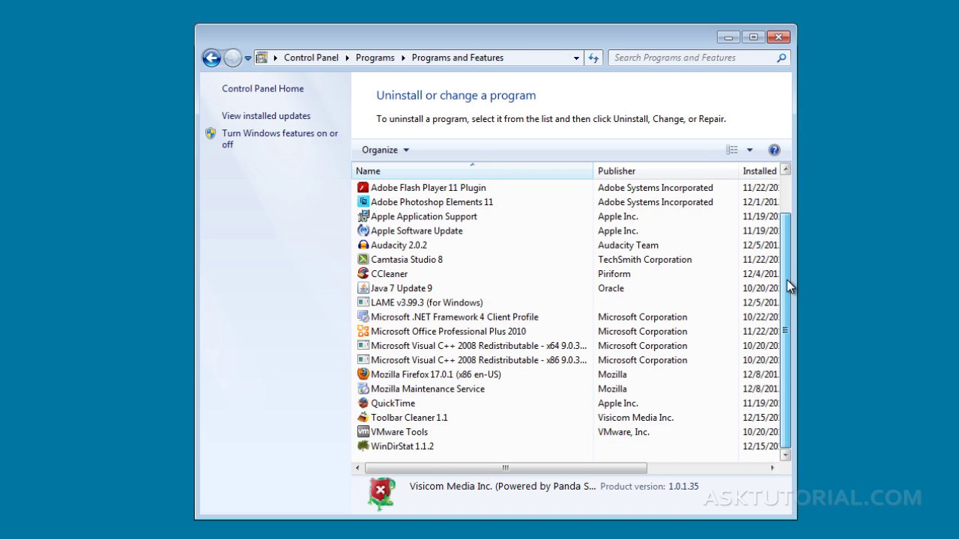
scroll(787, 280, up, 1)
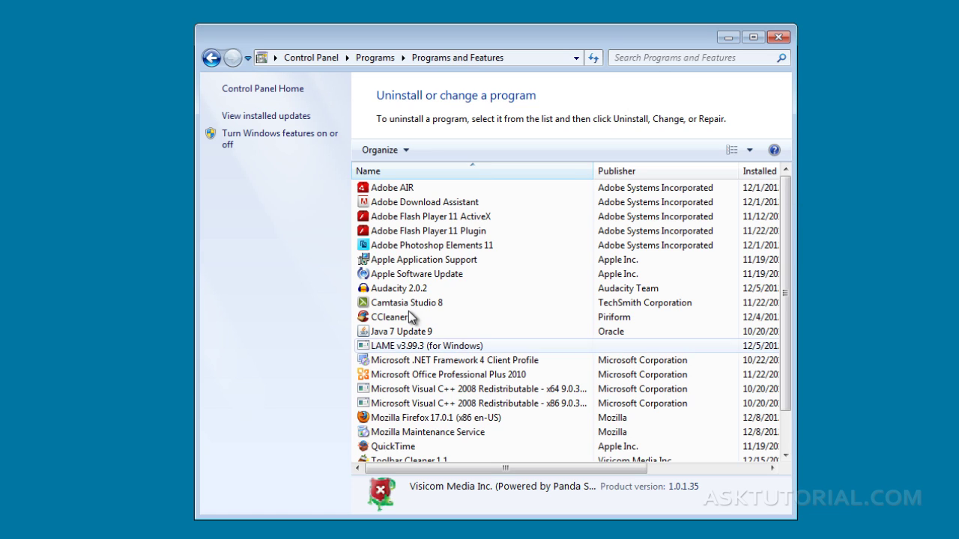
click(424, 213)
click(425, 232)
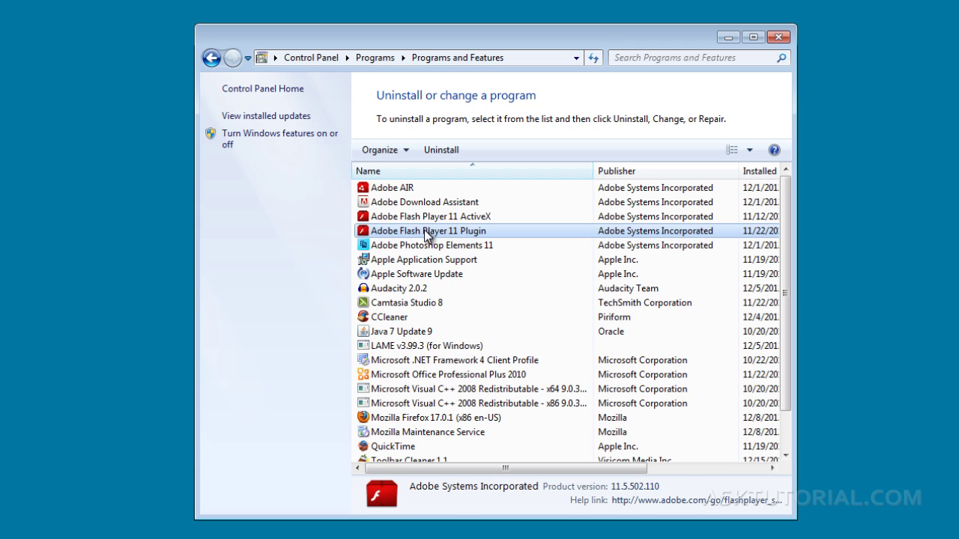
click(427, 261)
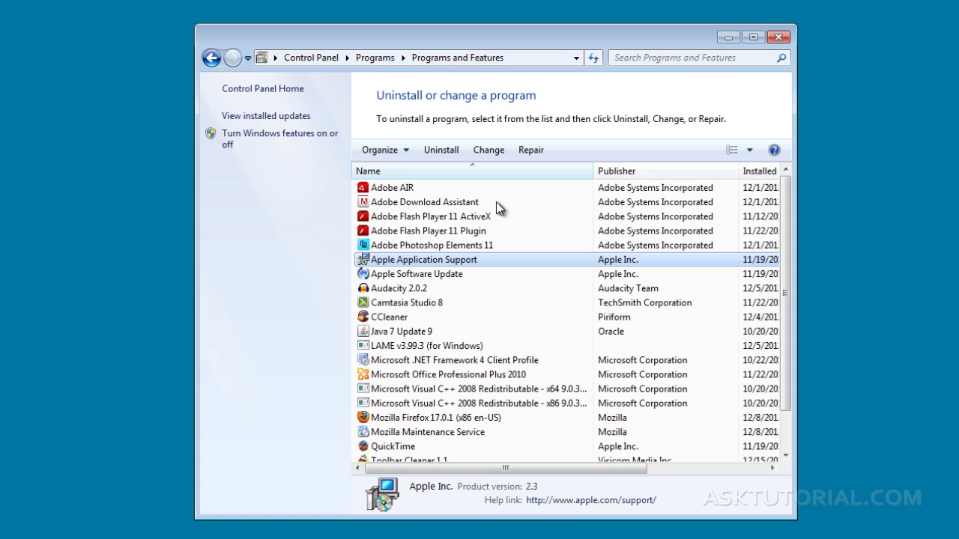
click(676, 84)
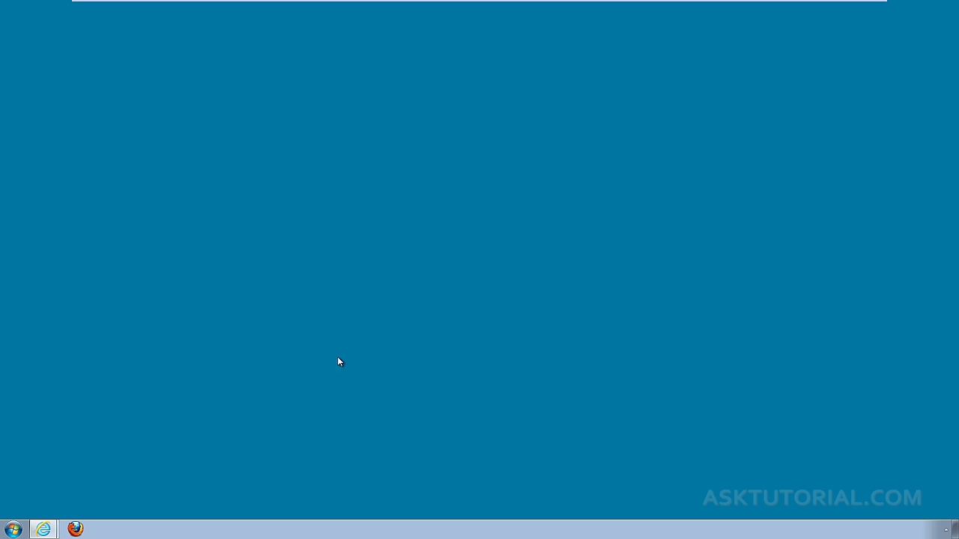
- Switch to the WinDirStat website in Internet Explorer and open the DownloadBestSoft download page for WinDirStat 1.1.2
mouse_move(42, 529)
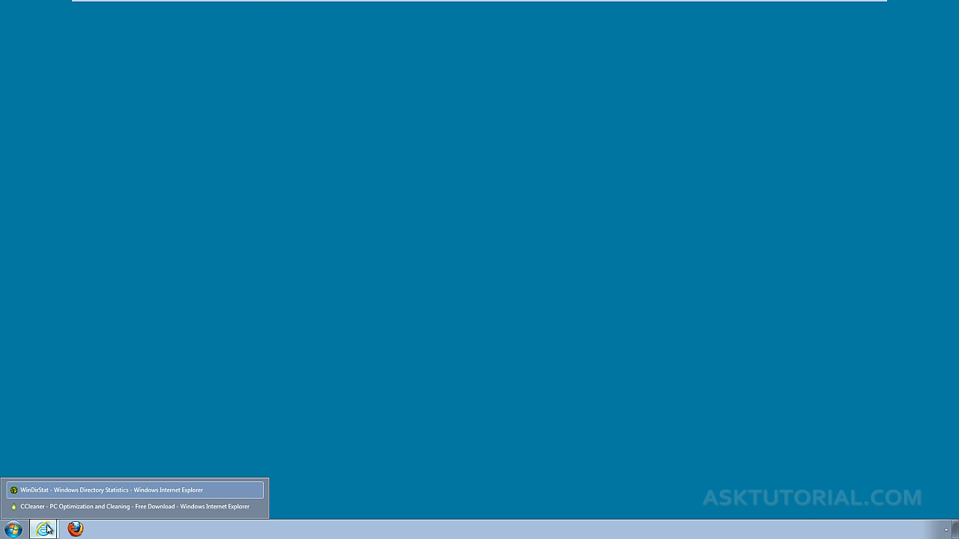
click(85, 491)
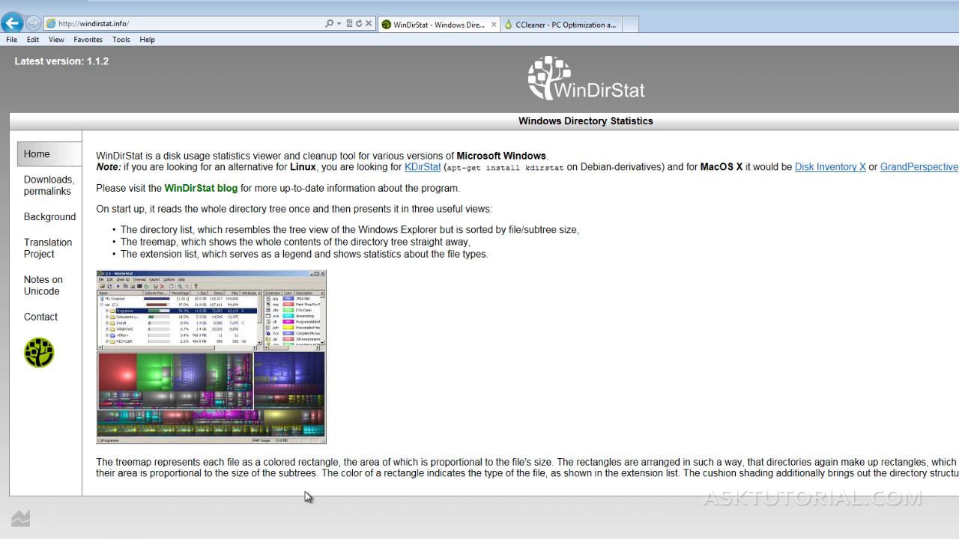
click(58, 199)
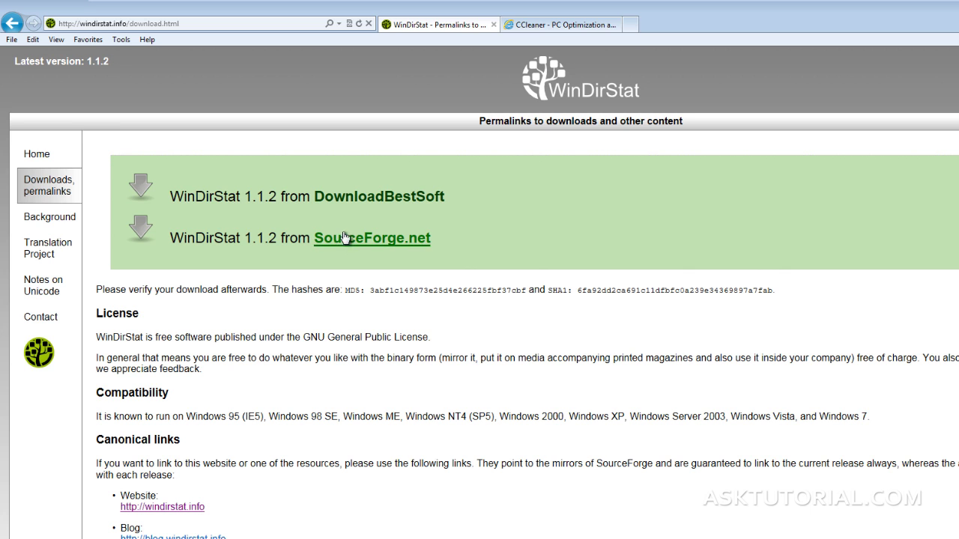
click(355, 197)
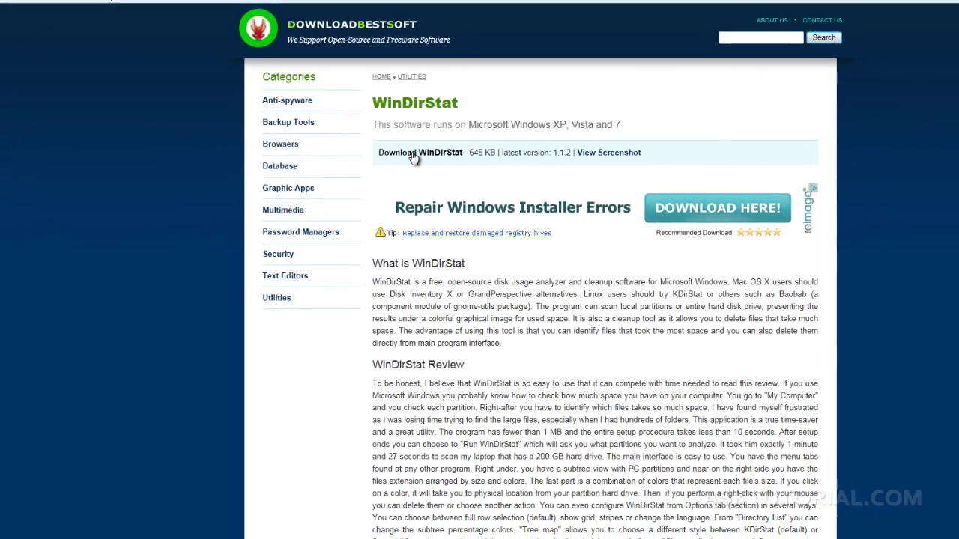
- Download the WinDirStat installer windirstat1_1_2_setup.exe, run it and allow it to make changes to the computer
click(412, 154)
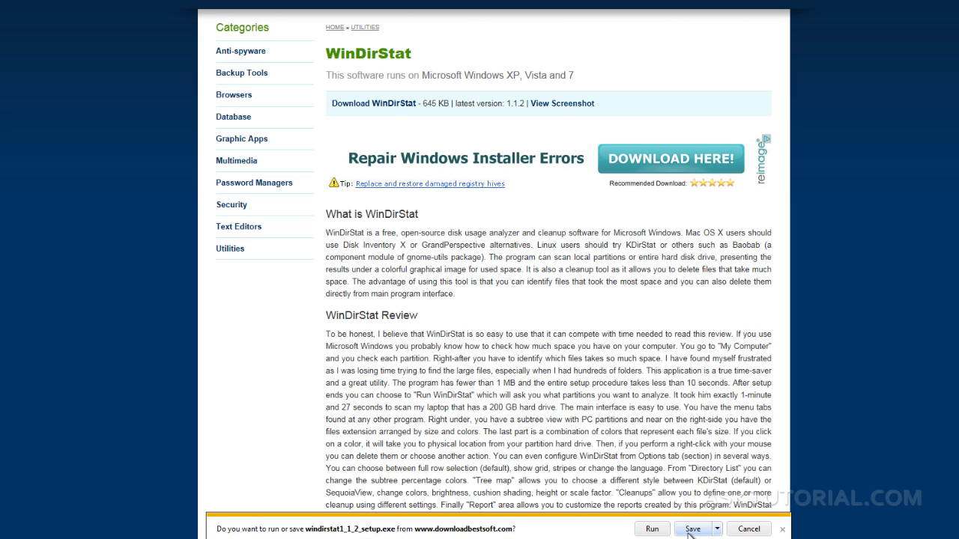
click(651, 530)
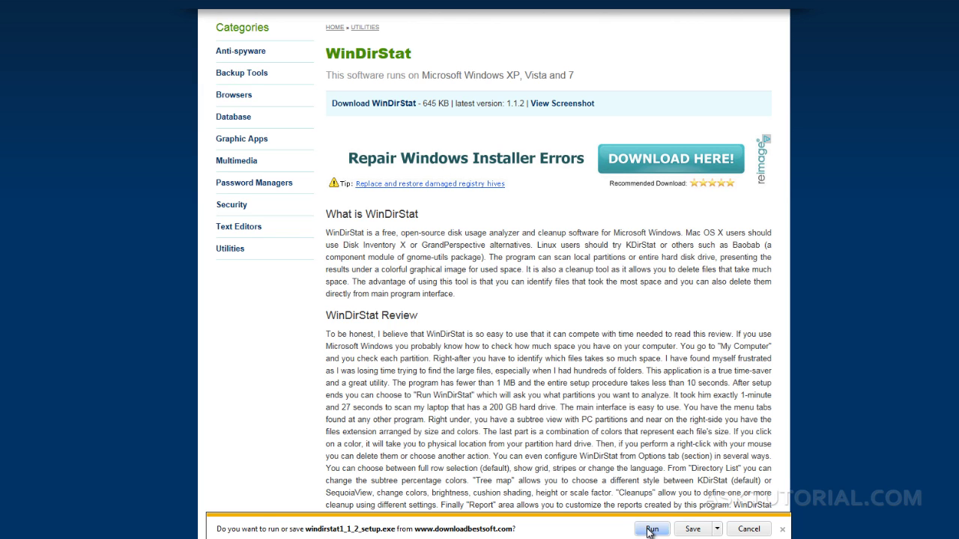
click(705, 526)
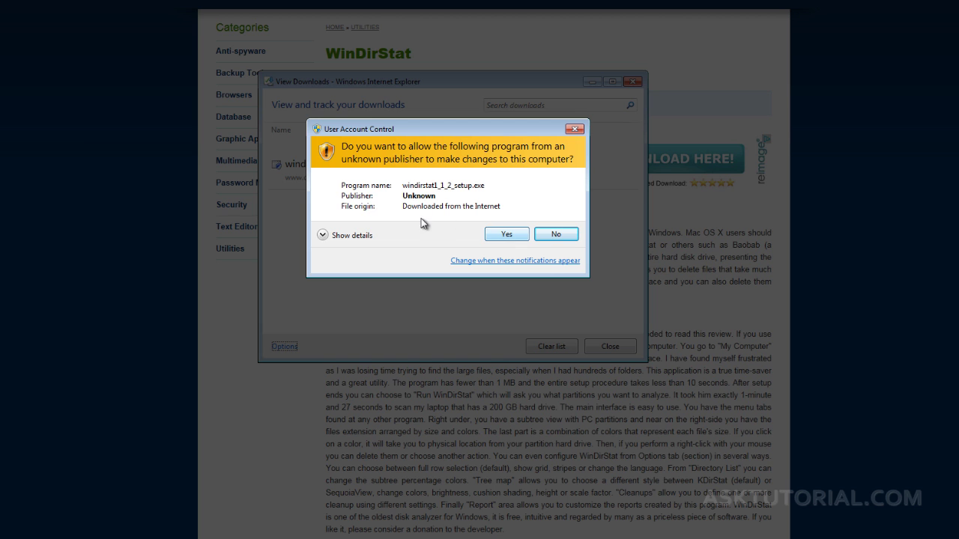
click(499, 234)
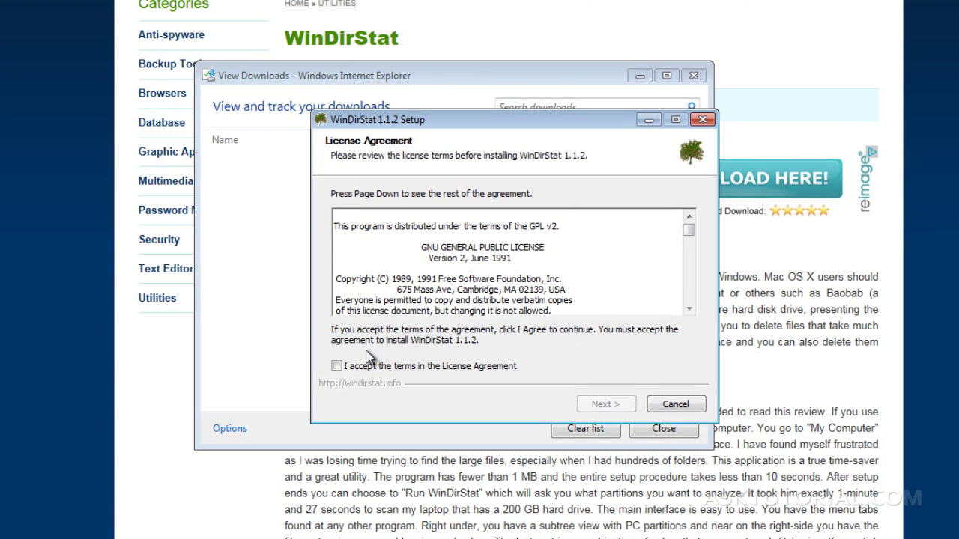
- Accept the license and install WinDirStat 1.1.2 in C:\Program Files (x86)\WinDirStat\, launching the program when closing the setup
click(336, 366)
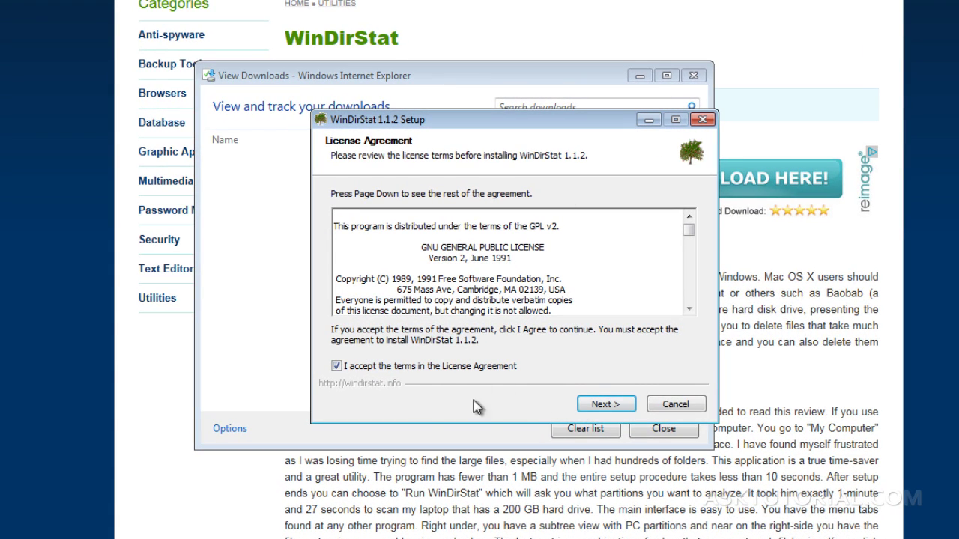
click(599, 405)
click(599, 406)
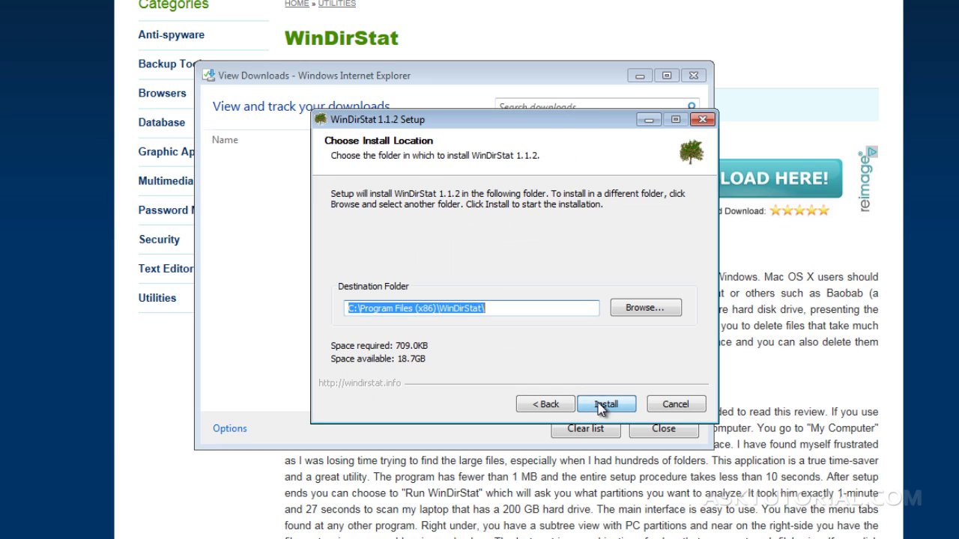
click(600, 405)
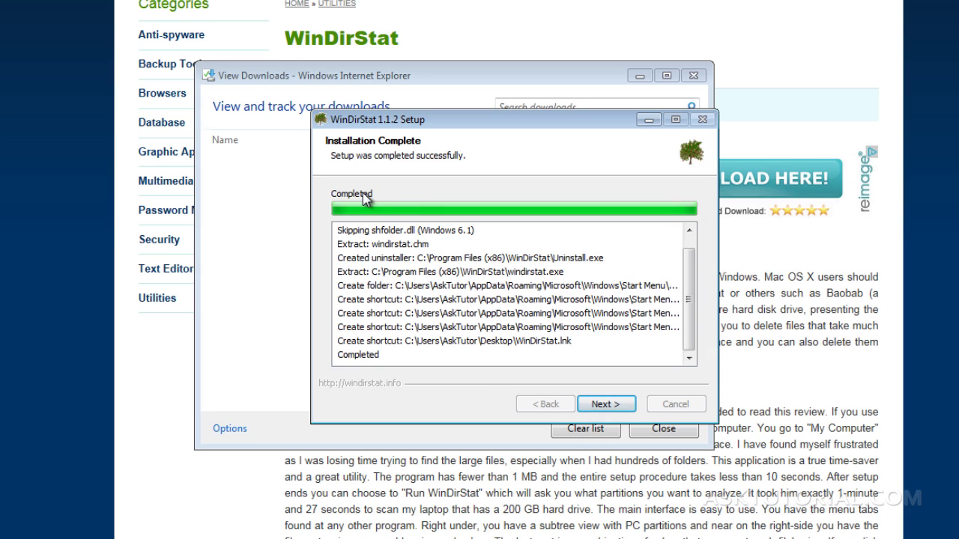
click(613, 405)
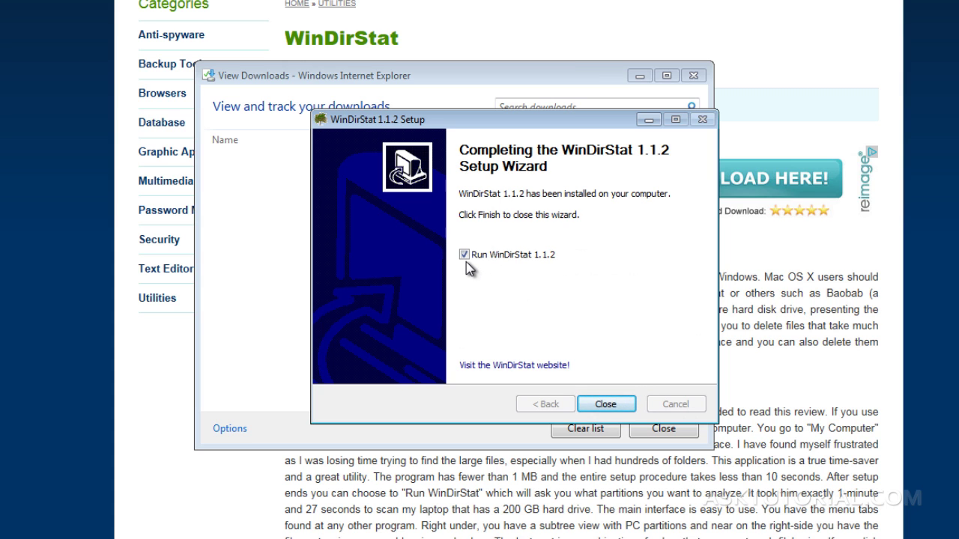
click(604, 404)
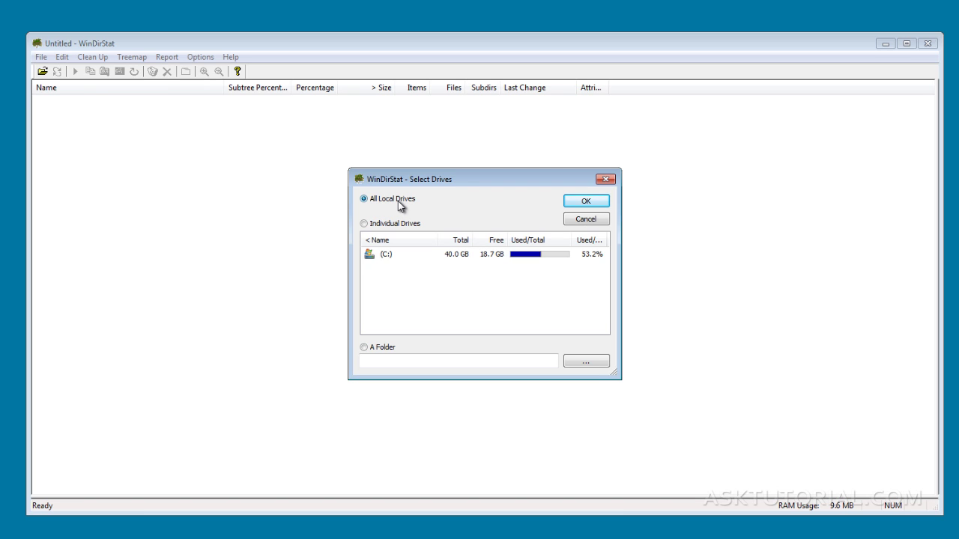
- Scan all local drives with WinDirStat and examine the sizes of the subfolders in the Windows folder
click(586, 202)
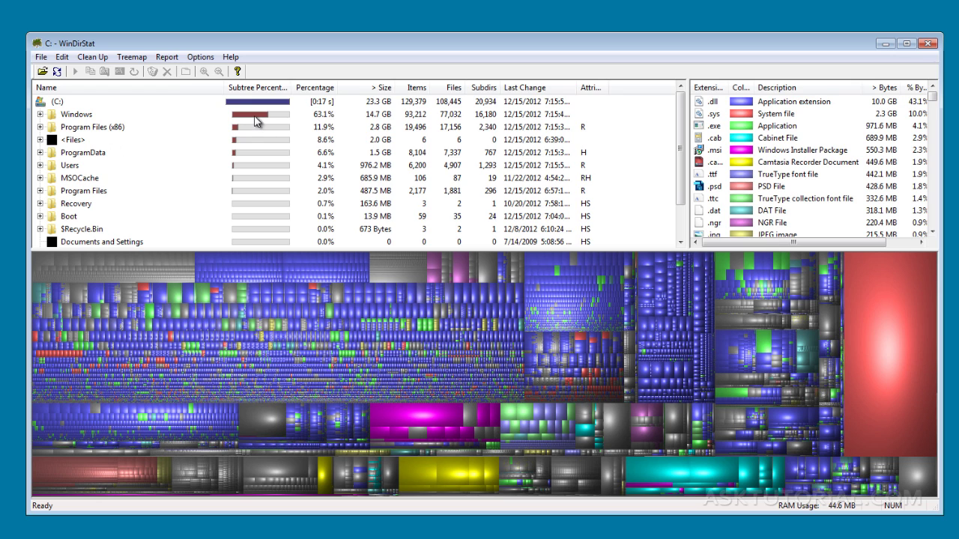
click(39, 115)
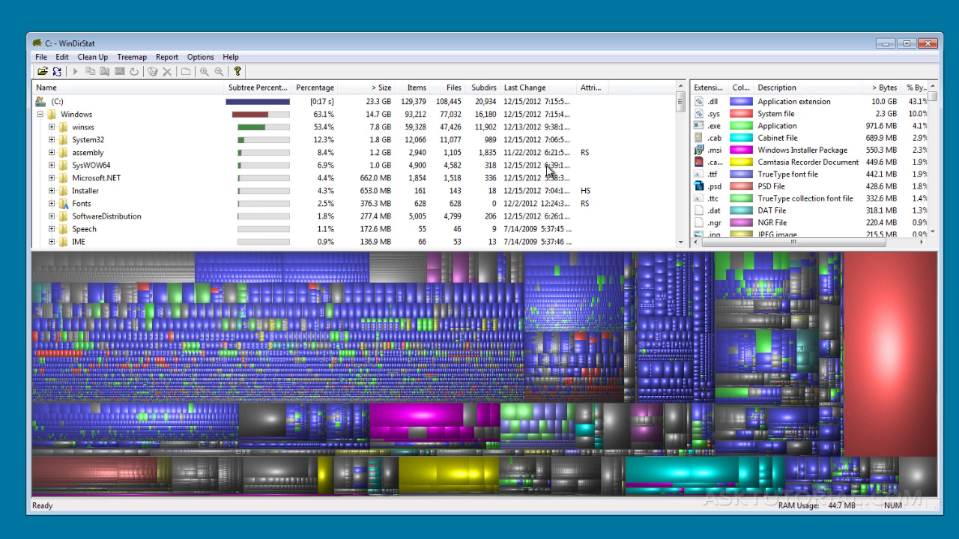
mouse_move(680, 105)
mouse_down()
mouse_move(681, 119)
mouse_move(678, 103)
mouse_up()
click(40, 115)
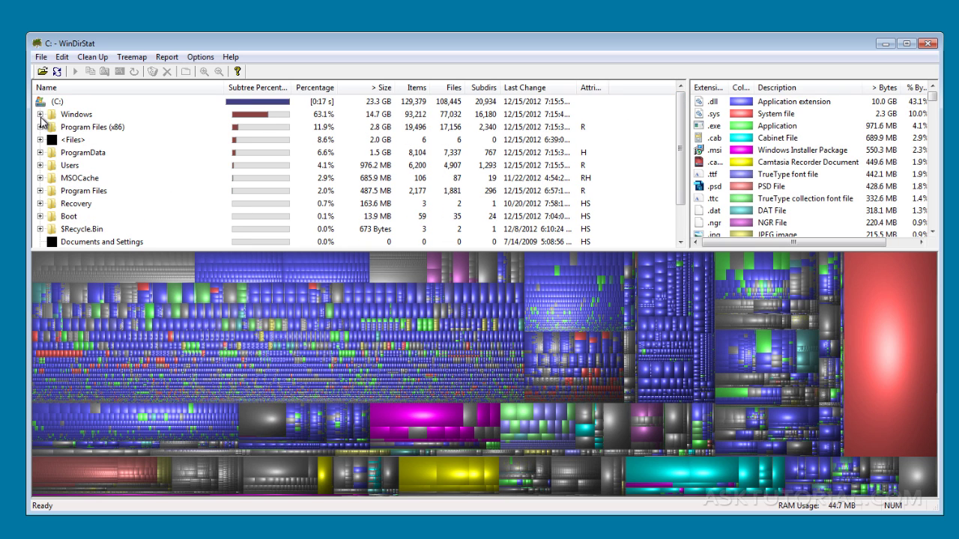
- Examine the folder sizes in Program Files (x86) and the user profile's AppData and Videos folders, and close WinDirStat and the downloads window
click(40, 127)
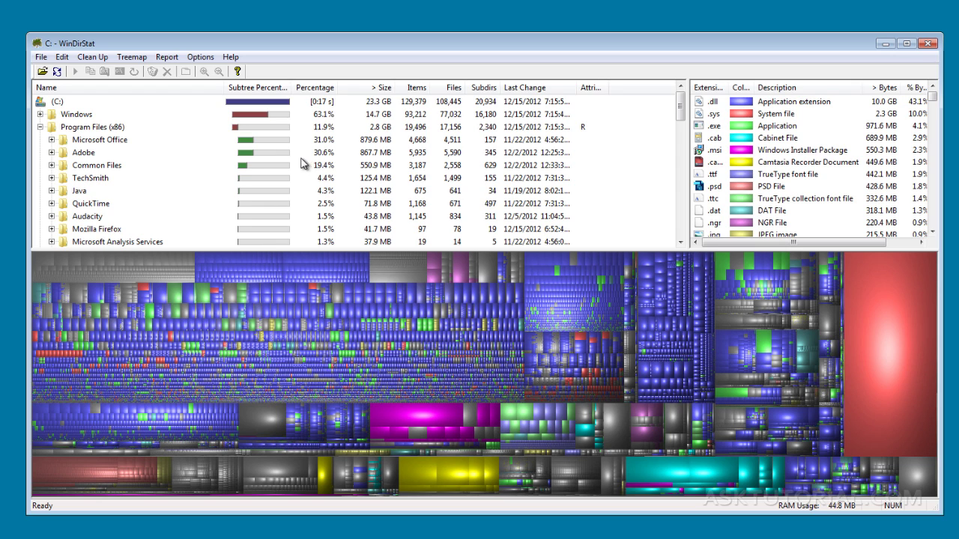
click(40, 128)
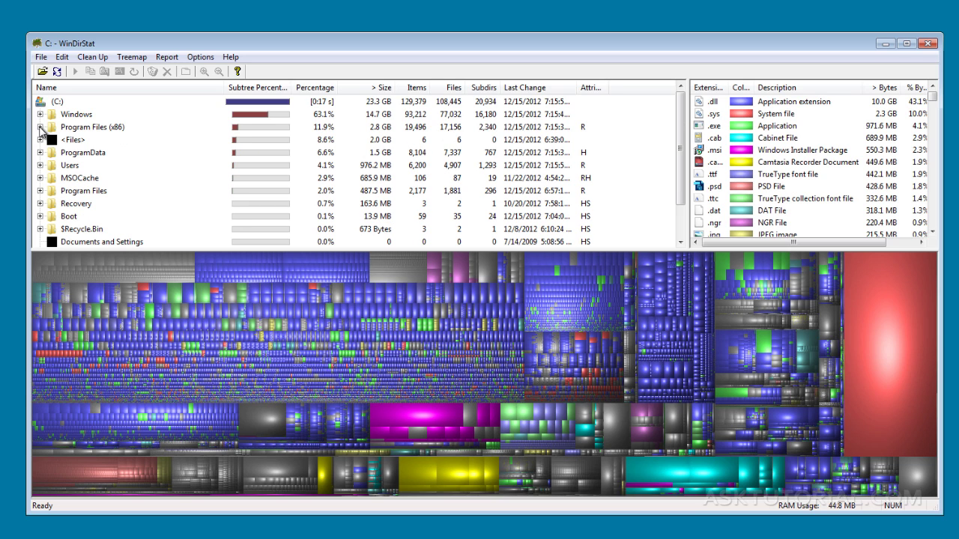
click(40, 166)
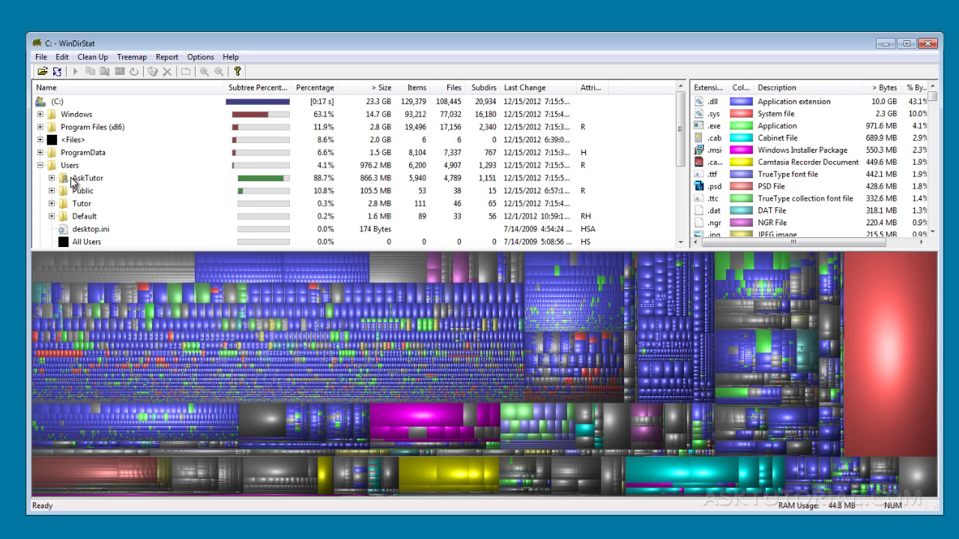
click(51, 178)
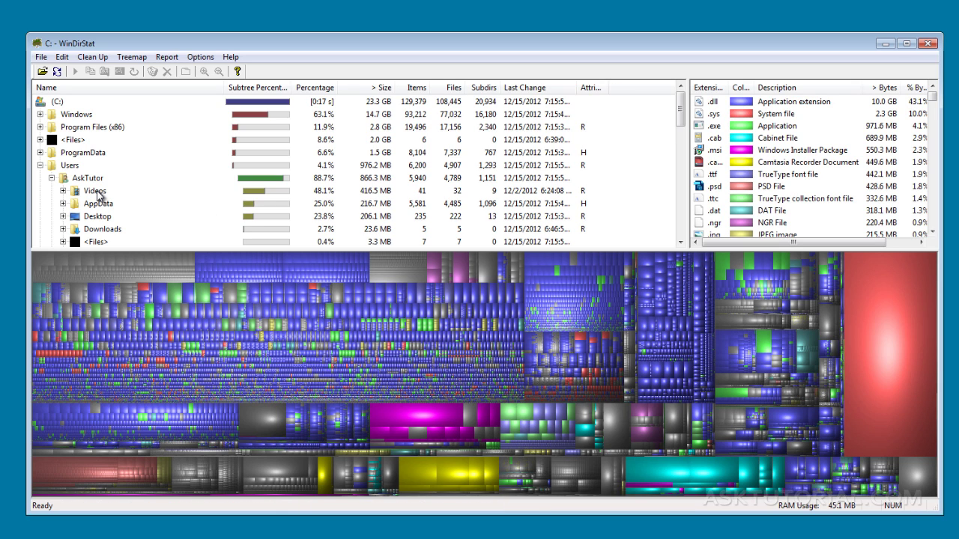
click(64, 204)
click(64, 203)
click(63, 191)
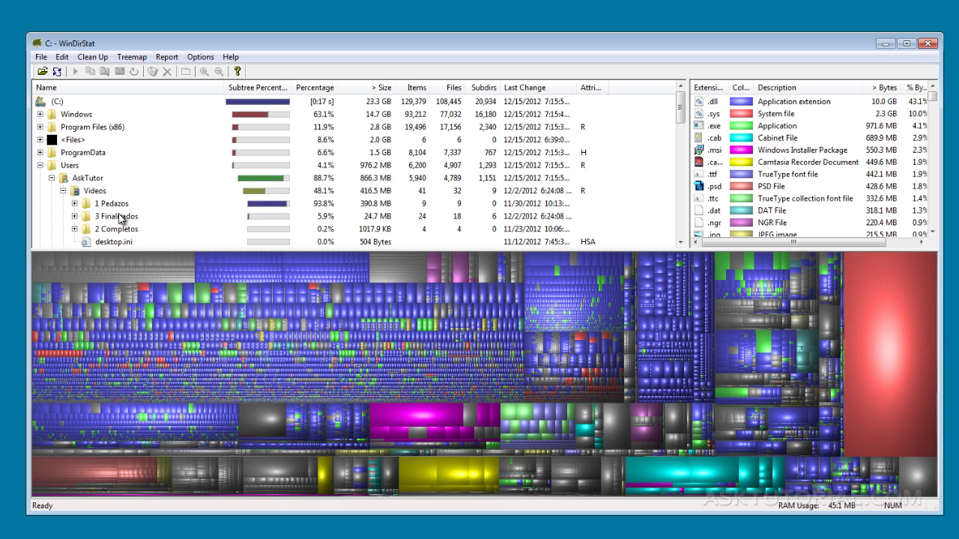
mouse_move(682, 108)
mouse_down()
mouse_move(680, 179)
mouse_move(681, 91)
mouse_up()
click(931, 43)
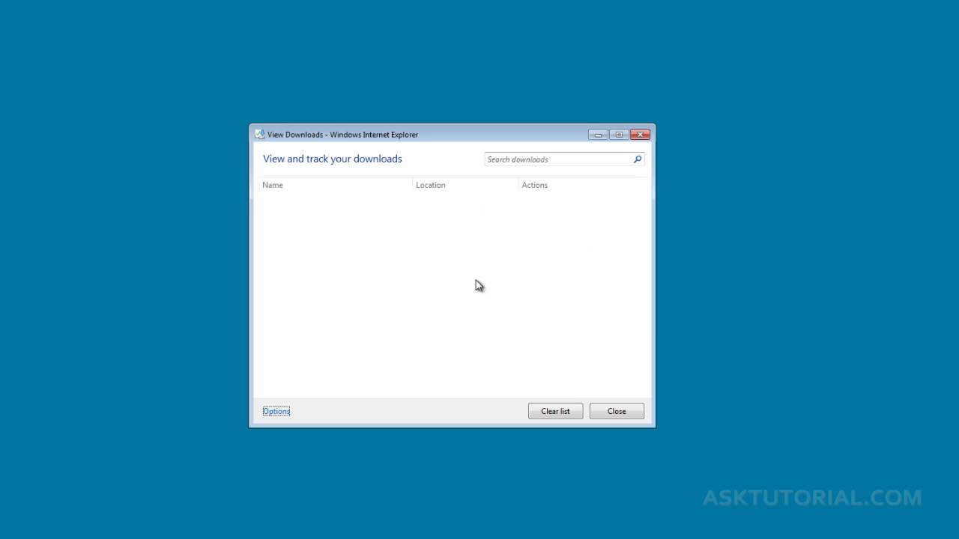
click(640, 135)
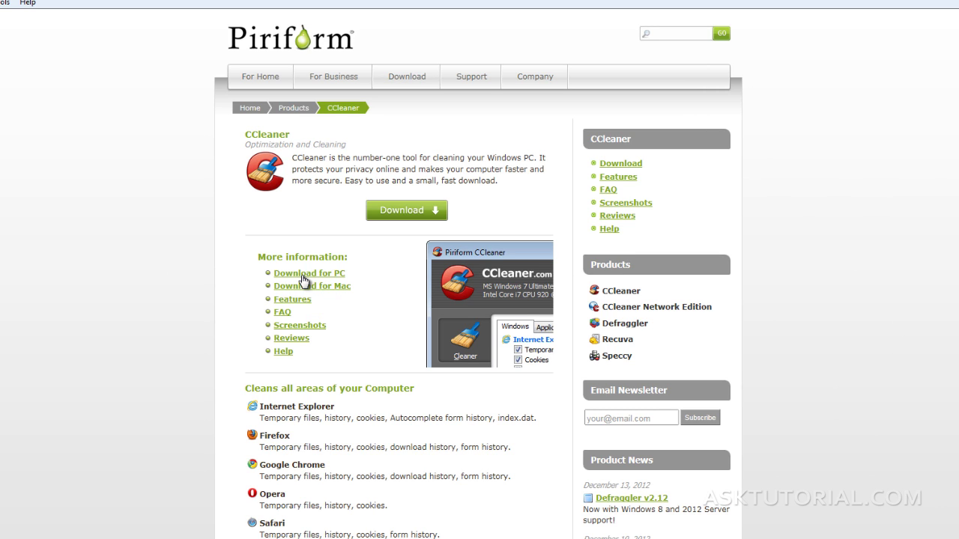
- Download the free PC version of CCleaner from Piriform.com, run ccsetup325.exe and allow it to make changes to the computer
click(303, 277)
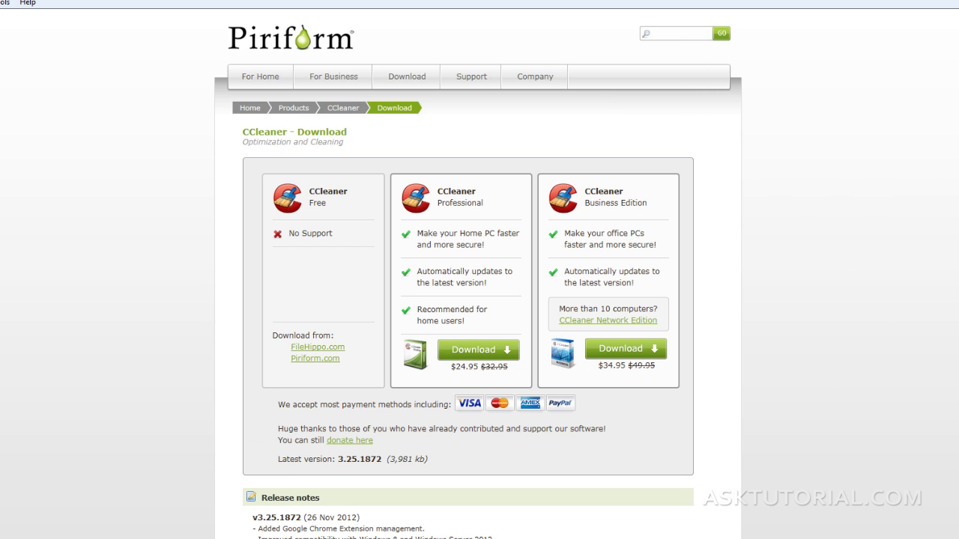
click(314, 360)
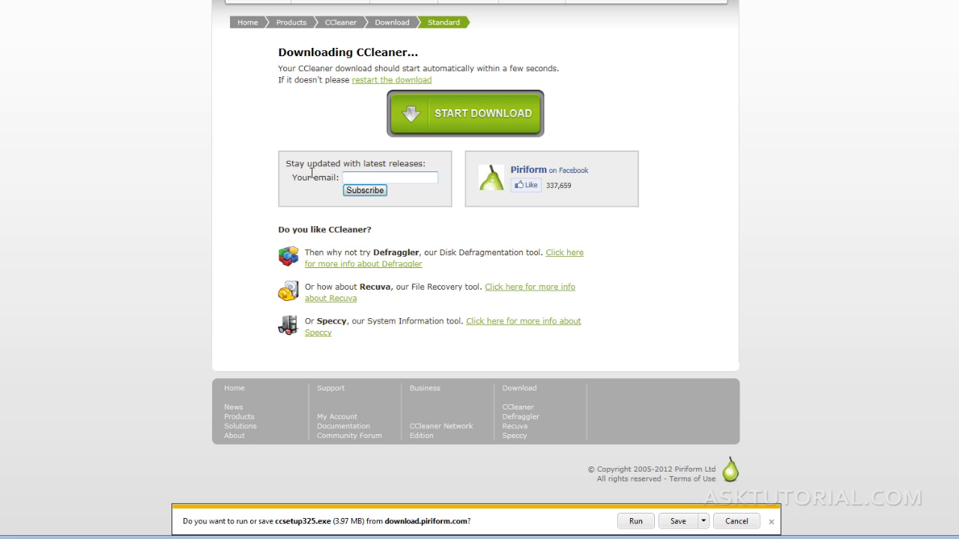
click(635, 521)
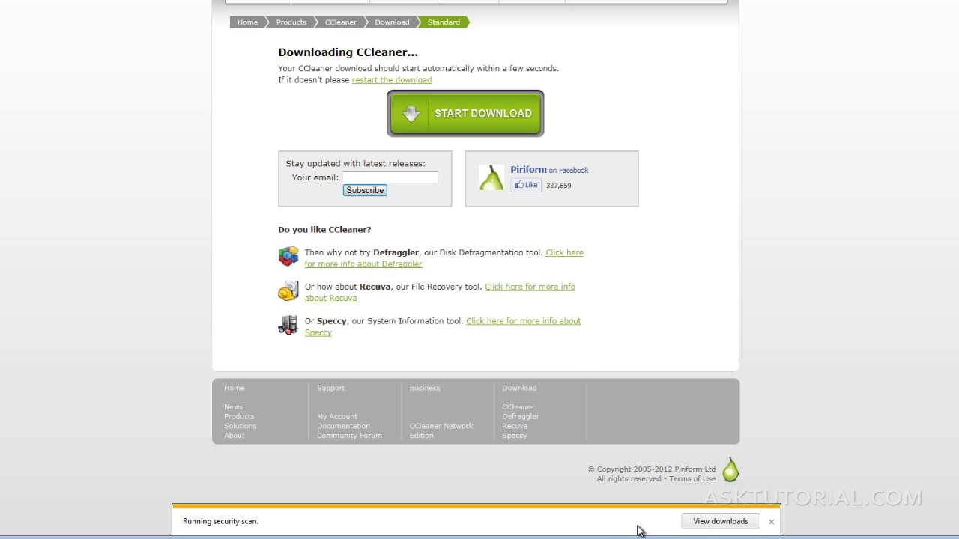
click(718, 522)
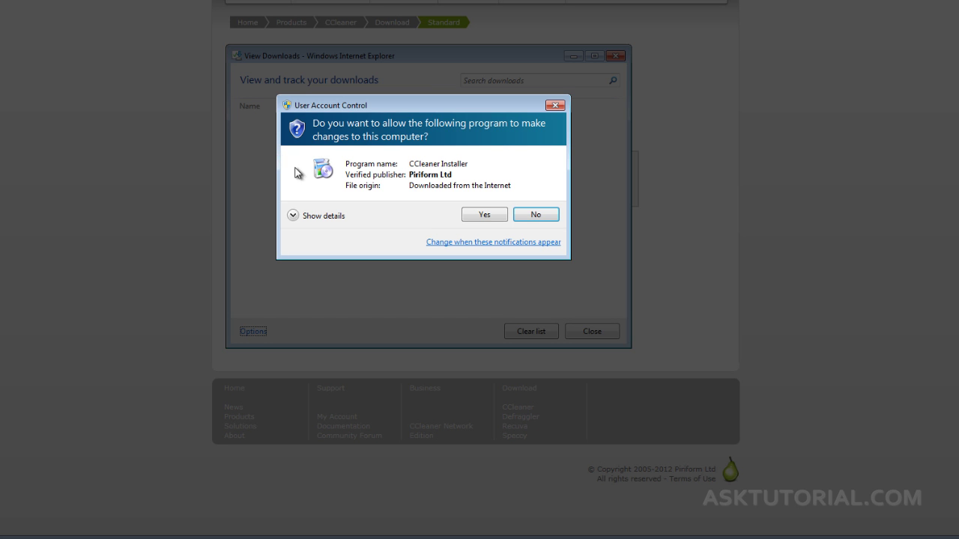
click(484, 215)
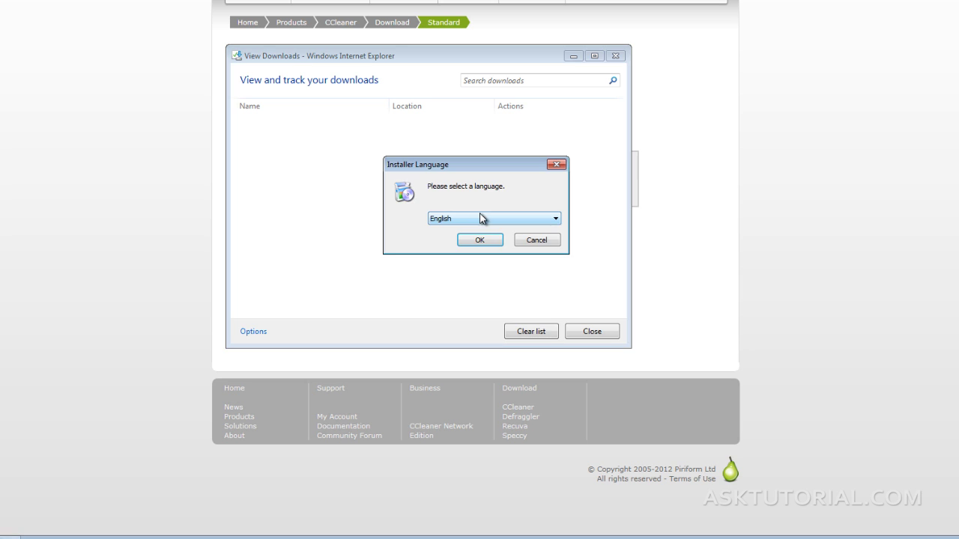
click(615, 55)
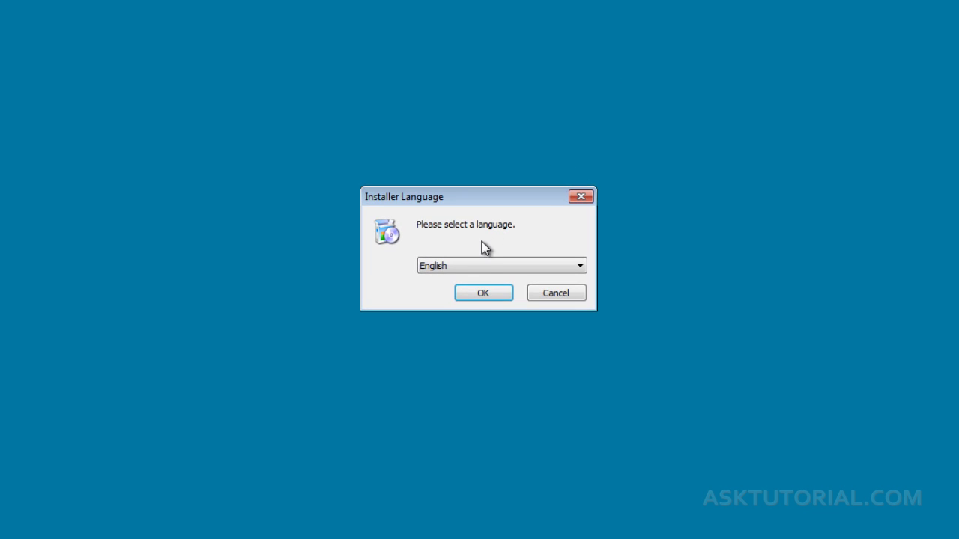
- Install CCleaner v3.25 in English with all default install options, launching the program without the release notes when closing the setup
click(485, 267)
click(485, 269)
click(484, 292)
click(569, 385)
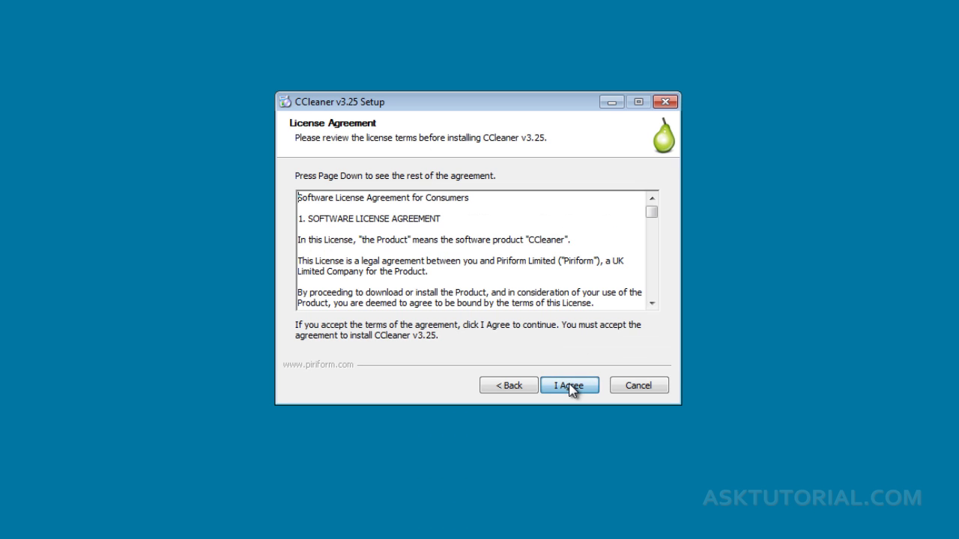
click(570, 385)
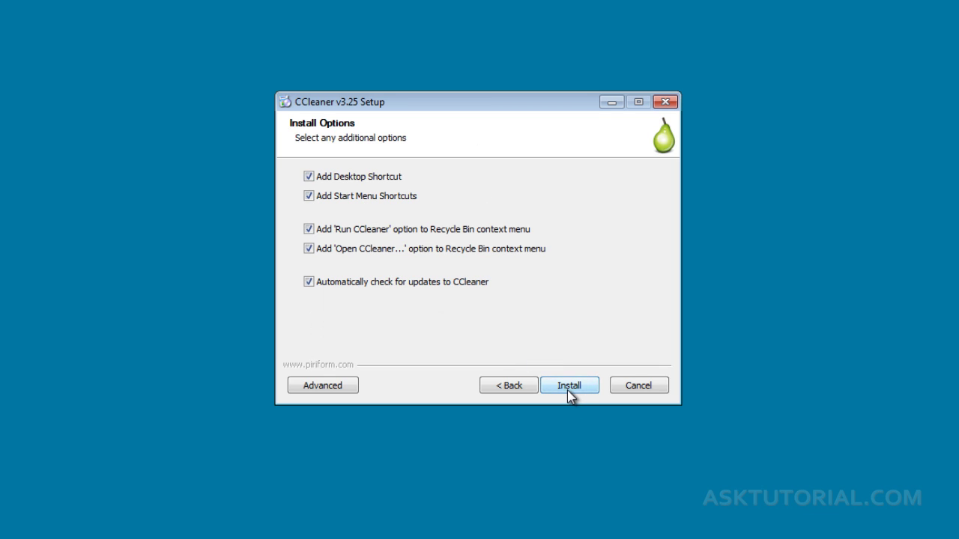
click(570, 390)
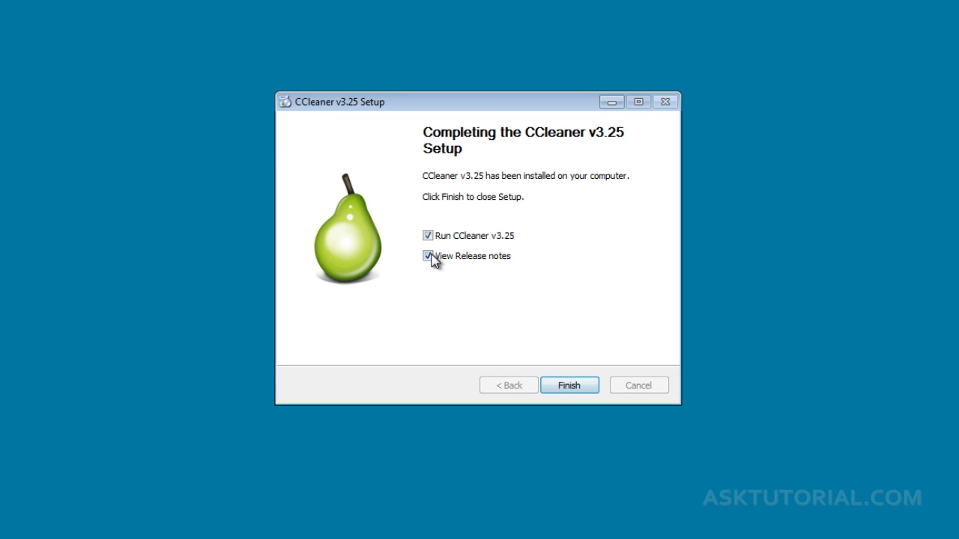
click(427, 257)
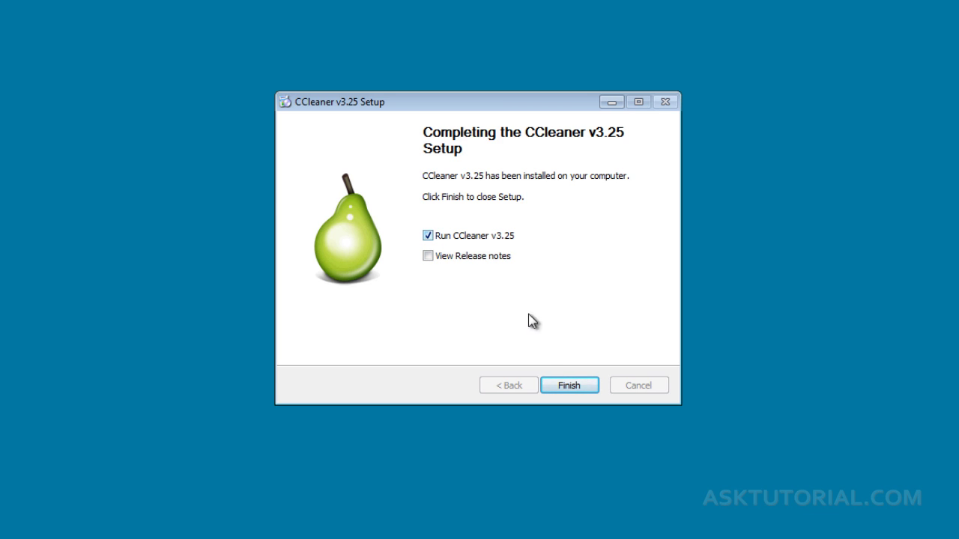
click(556, 386)
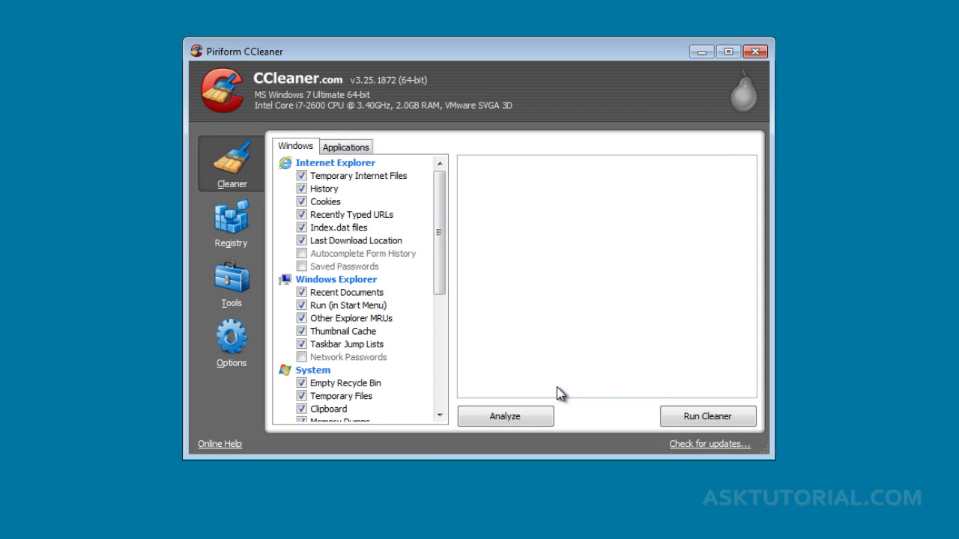
- Run the cleaner with the default selection of items and confirm permanently deleting the files
mouse_move(440, 199)
mouse_down()
mouse_move(443, 343)
mouse_move(440, 184)
mouse_up()
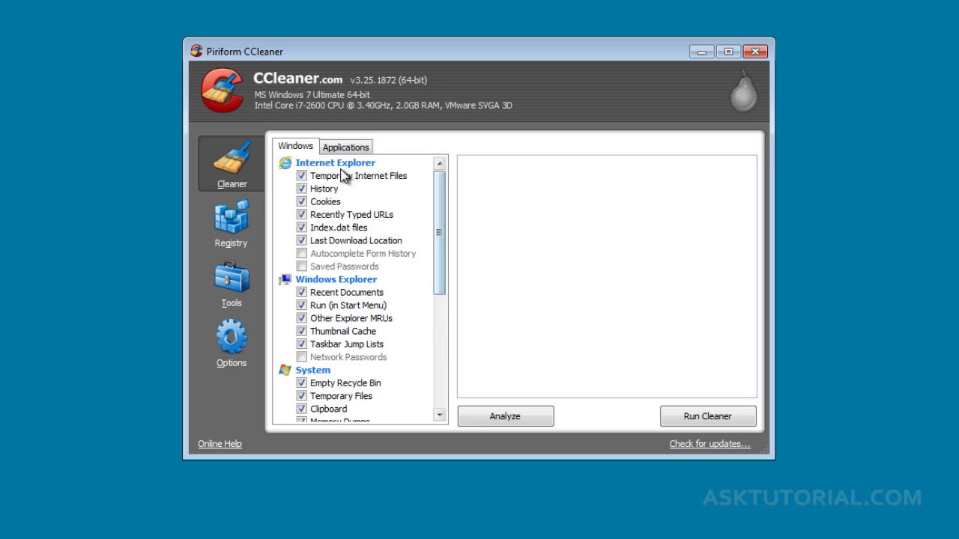
click(684, 418)
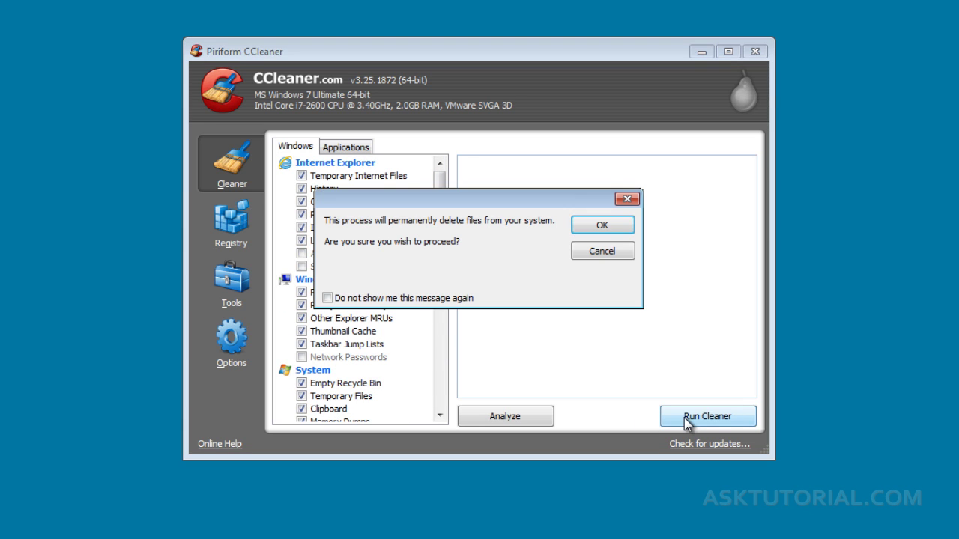
click(599, 226)
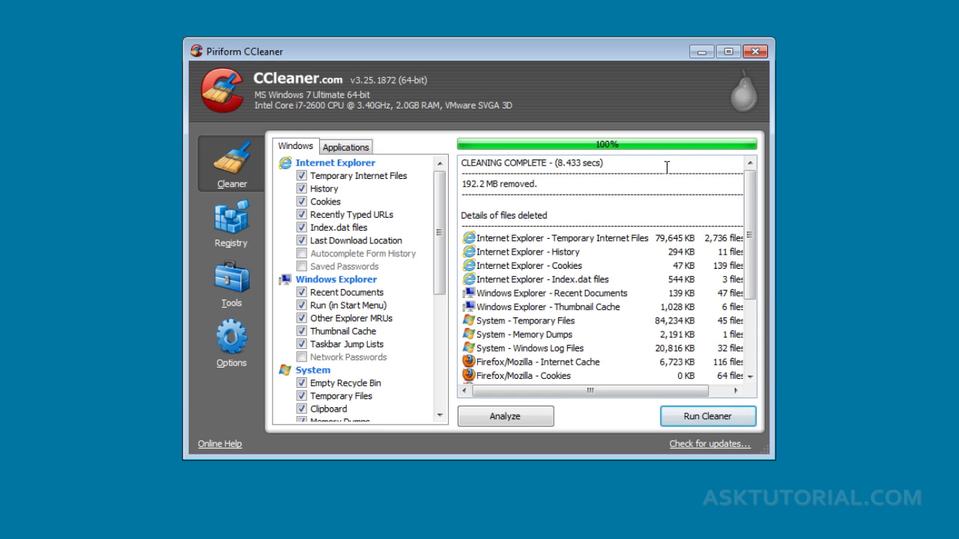
- Scan the registry for issues in all categories and fix all selected issues without backing up the registry changes
click(236, 243)
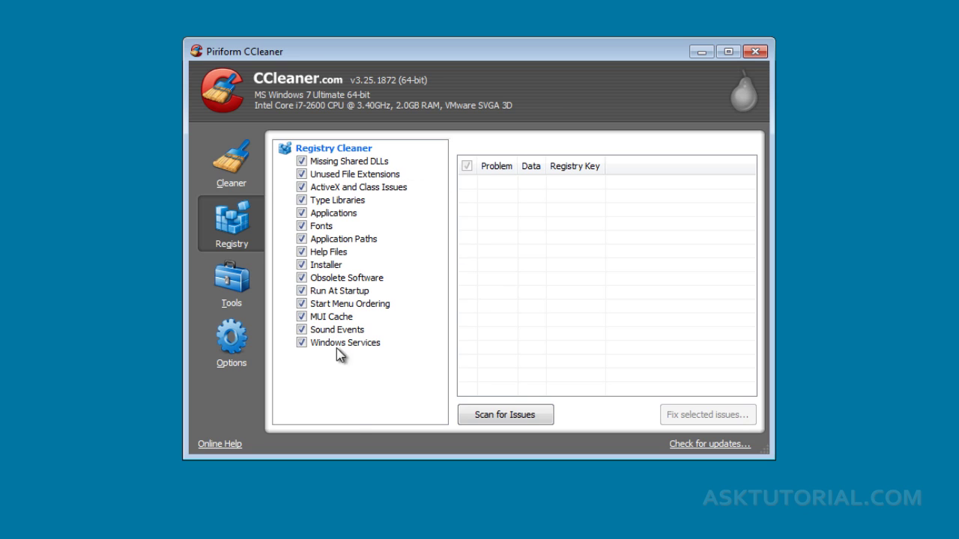
click(524, 418)
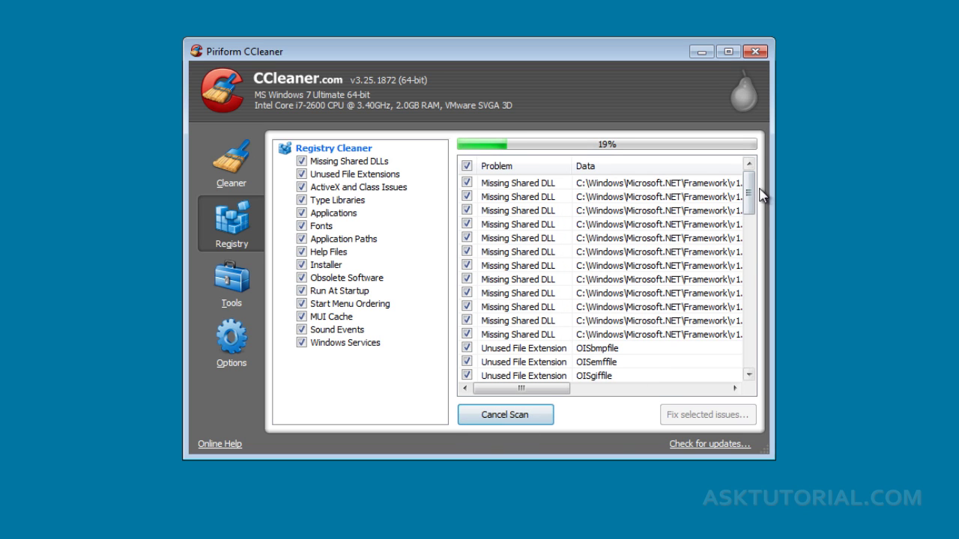
mouse_move(752, 193)
mouse_down()
mouse_move(754, 325)
mouse_move(756, 183)
mouse_up()
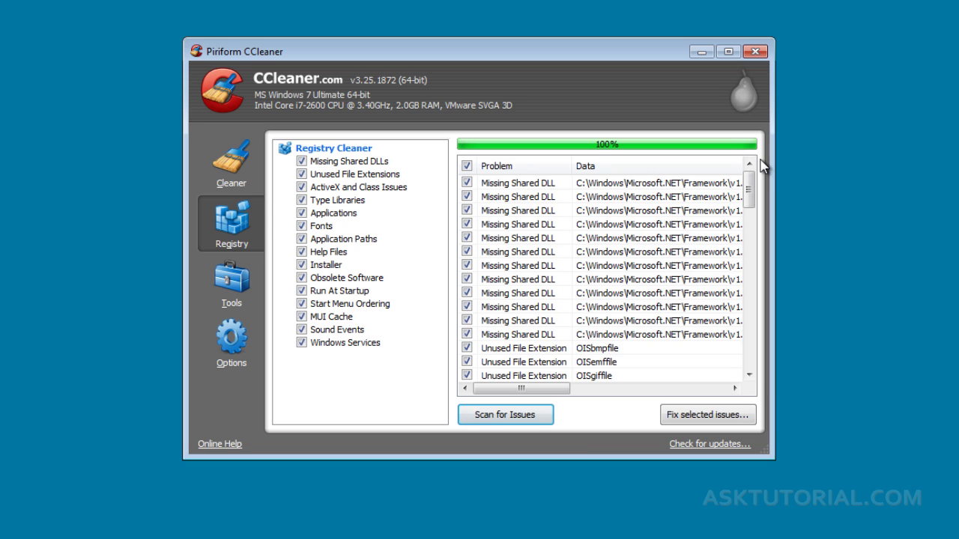
click(675, 415)
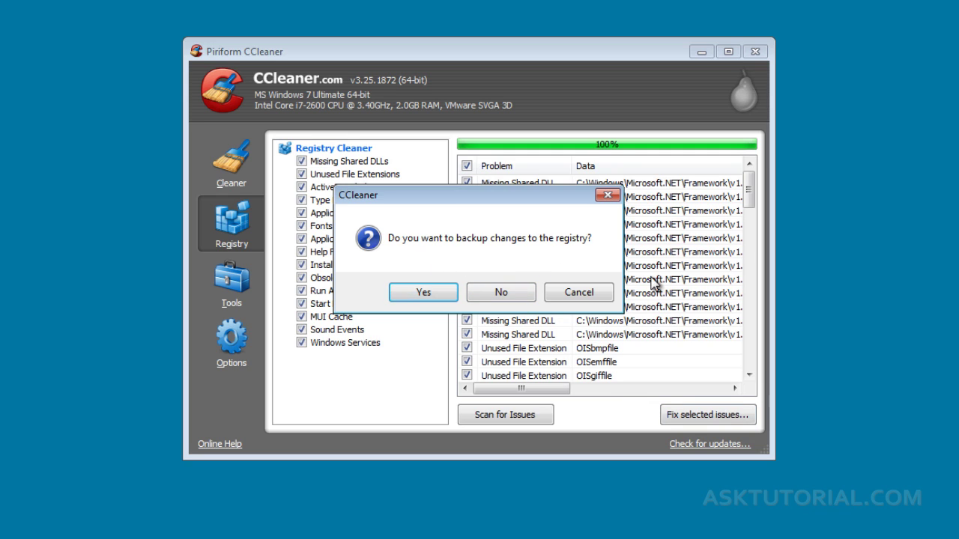
click(505, 291)
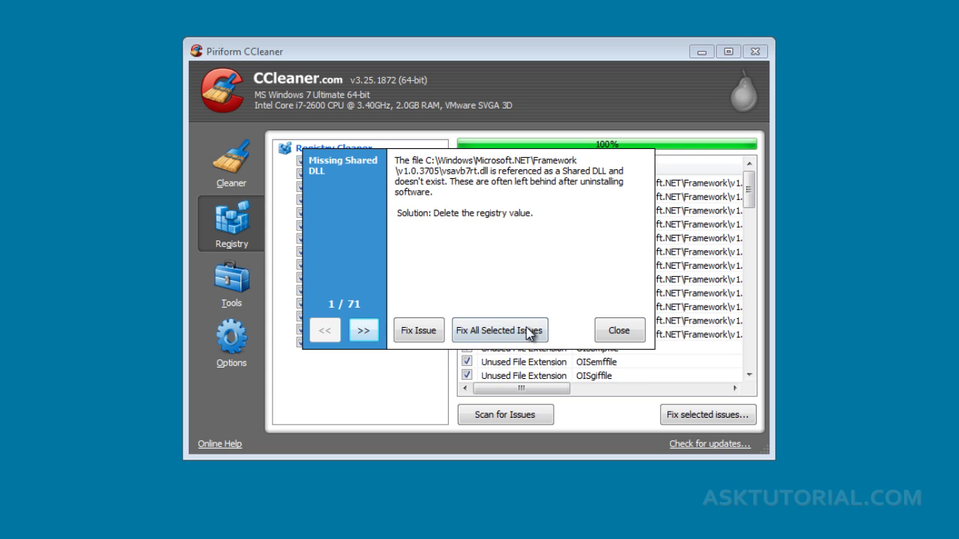
click(504, 334)
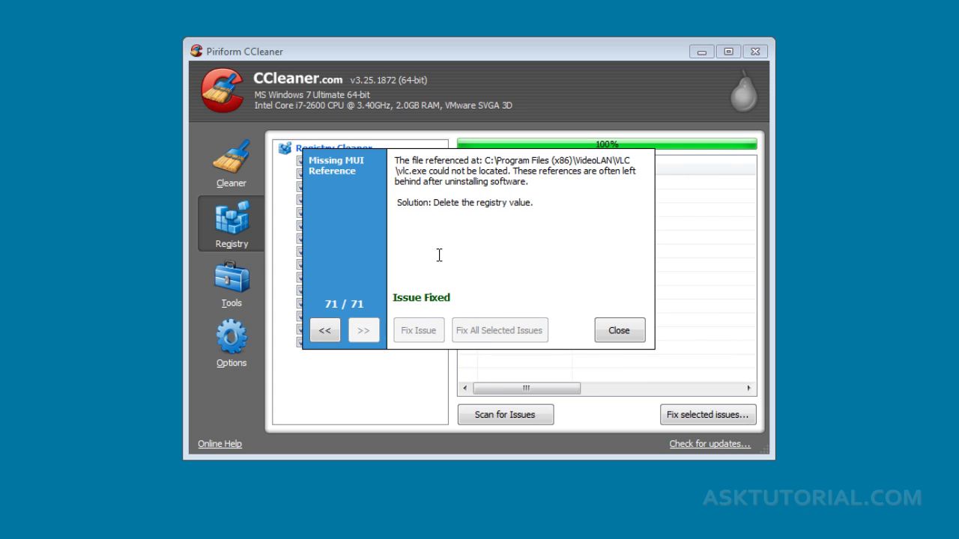
click(615, 331)
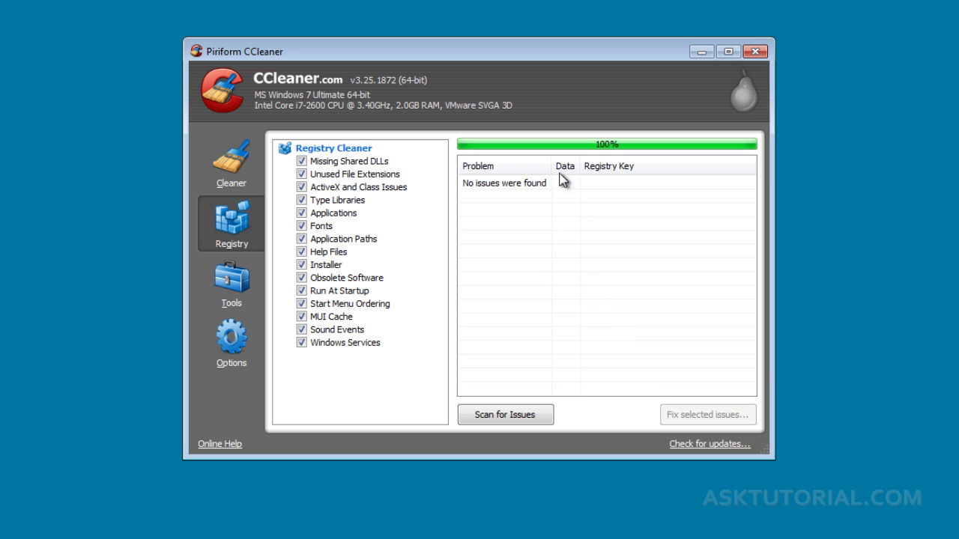
- Review the list of installed programs in CCleaner's uninstall tool
click(241, 288)
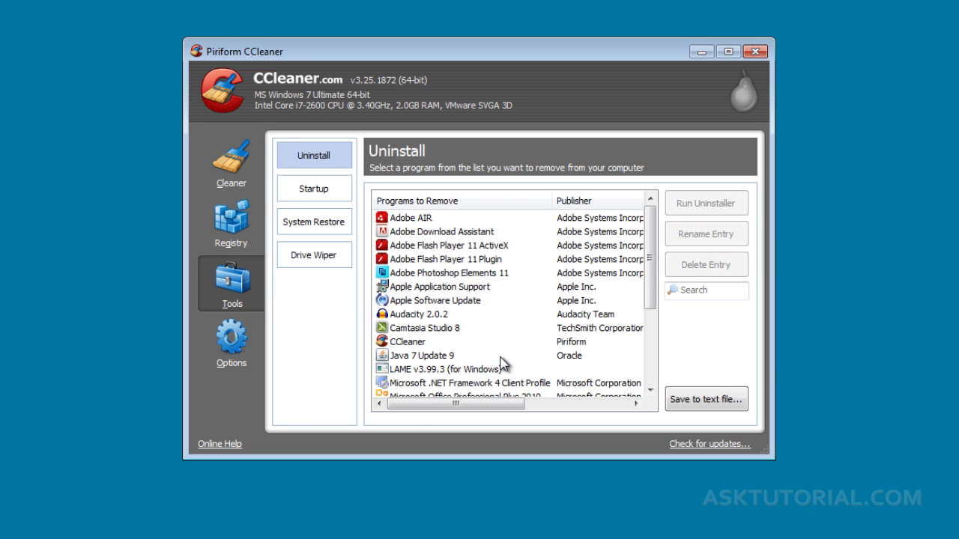
drag(649, 242, 669, 267)
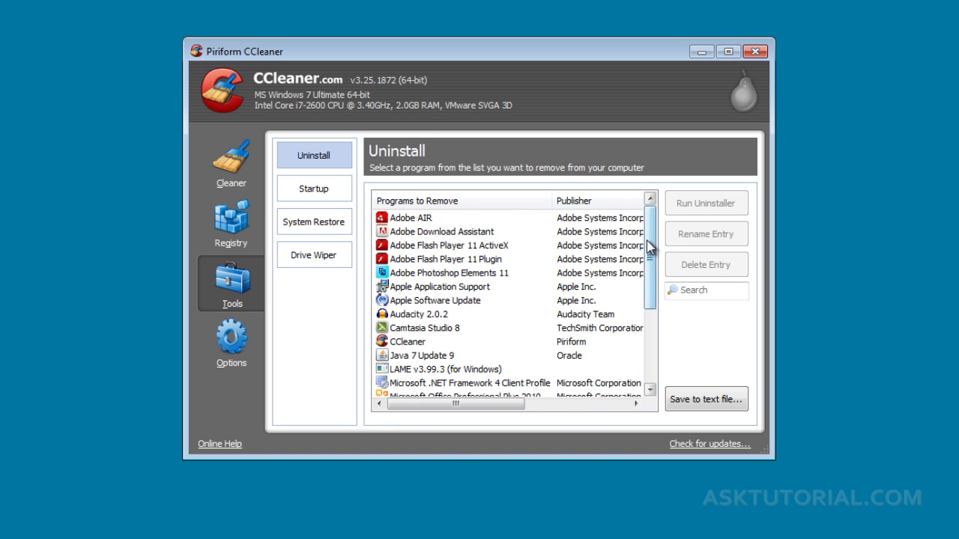
drag(648, 251, 648, 212)
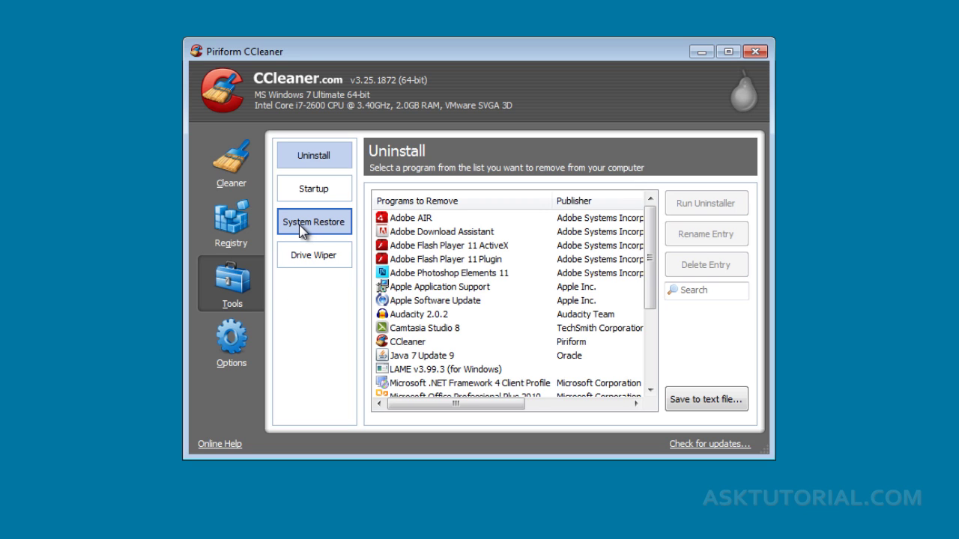
- Disable the QuickTime Task entry in the list of Windows startup programs, with the CCleaner window maximized
click(319, 194)
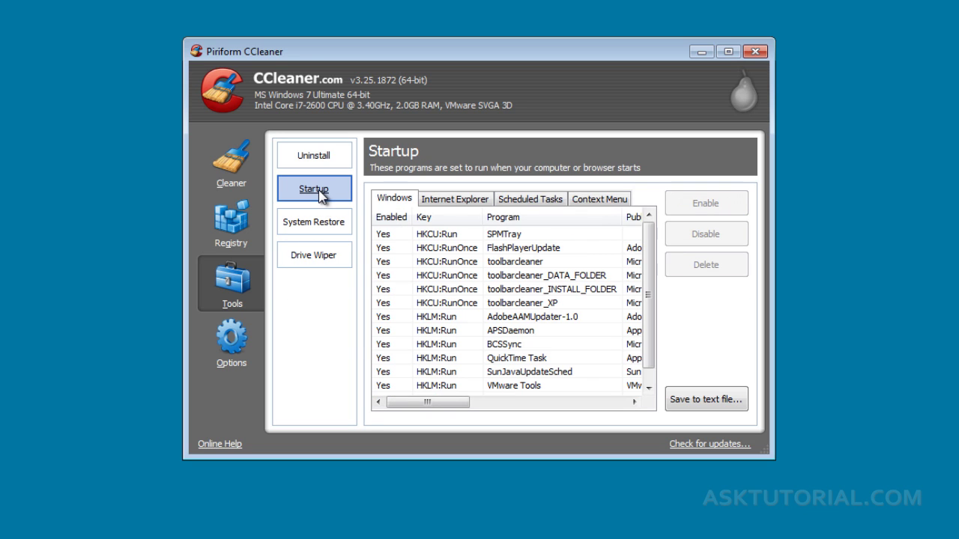
click(728, 51)
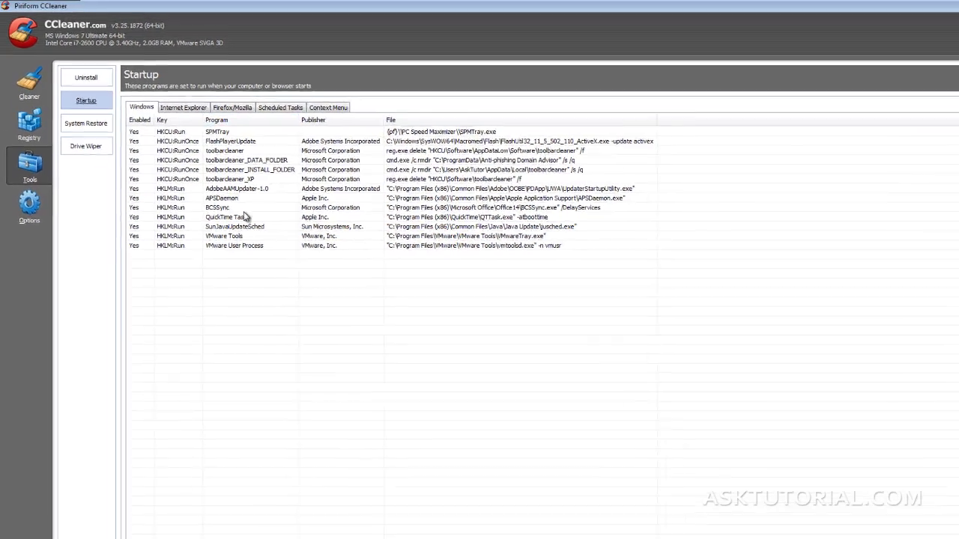
click(210, 219)
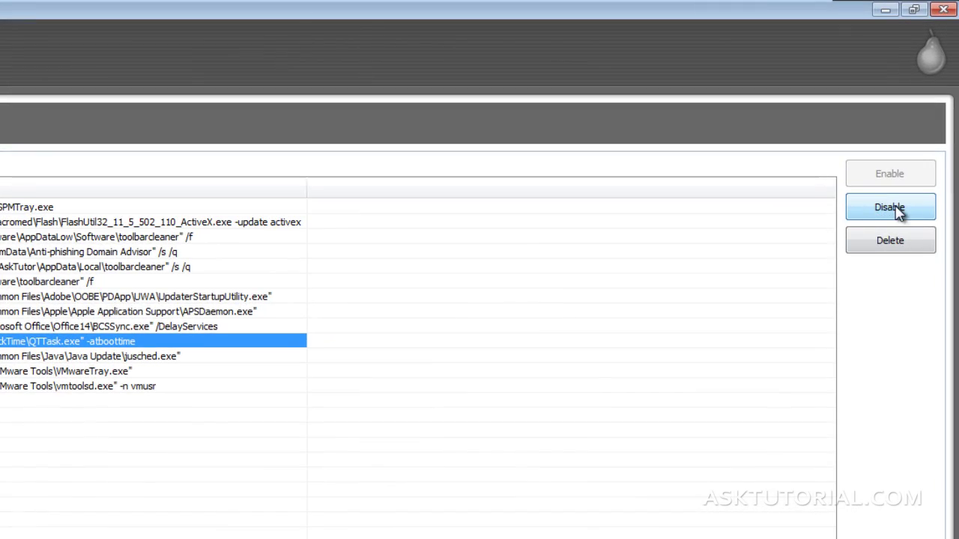
click(904, 213)
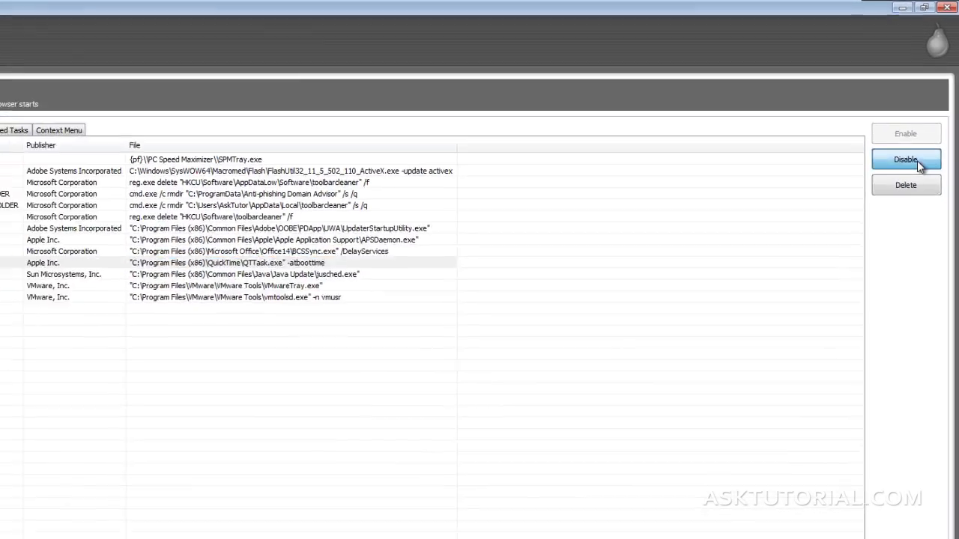
- Turn off automatic startup for QuickTime Task and keep its entry selected in the Windows startup list
click(917, 161)
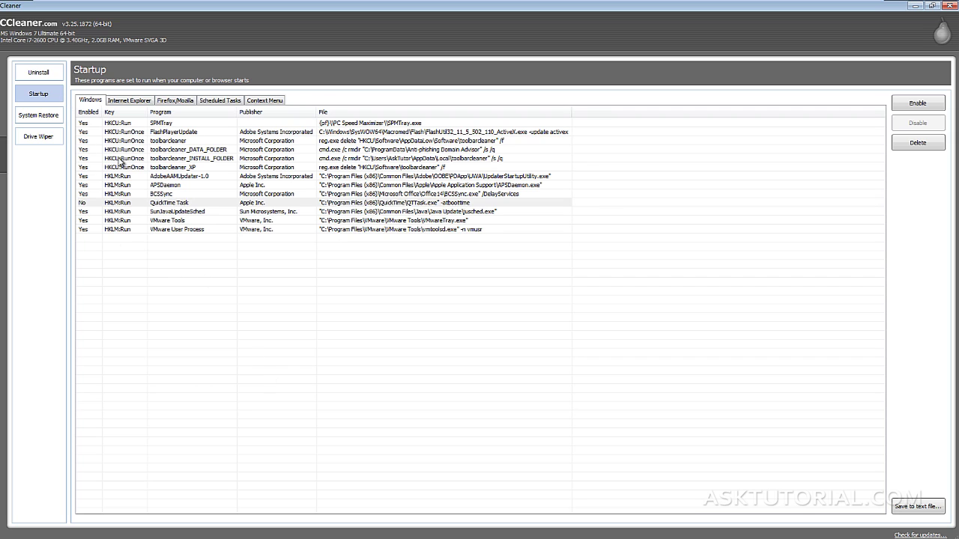
click(159, 203)
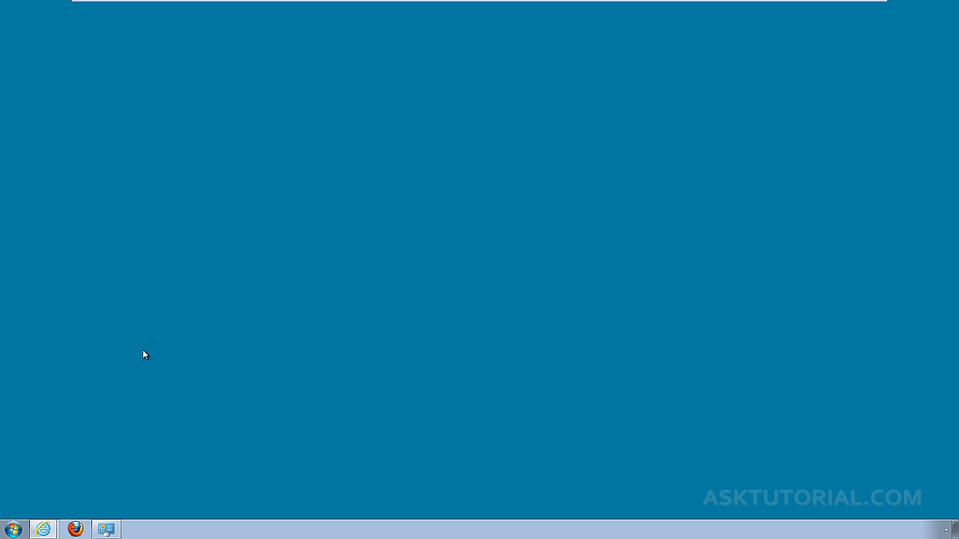
- Open the System Protection configuration for Local Disk (C:) from the computer's system properties, minimizing the System window
click(14, 530)
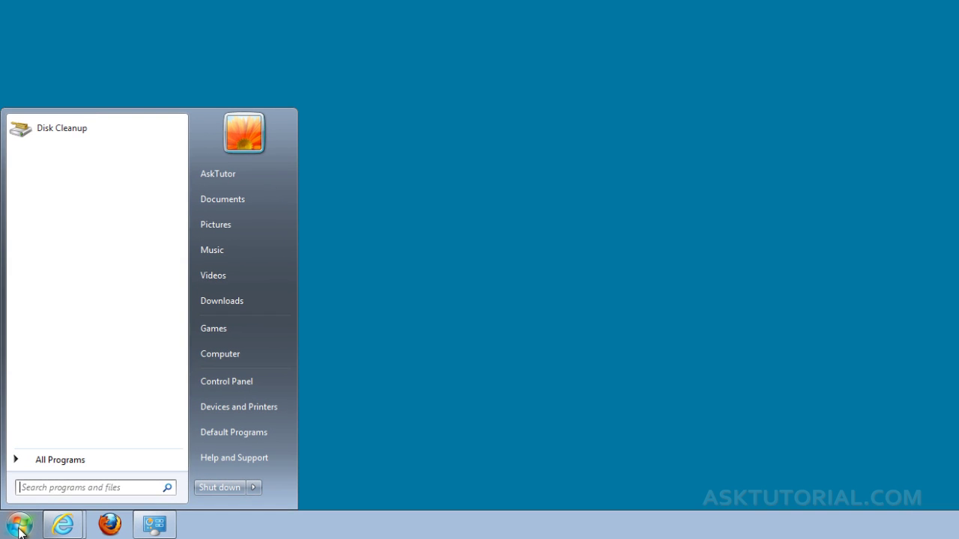
right_click(218, 356)
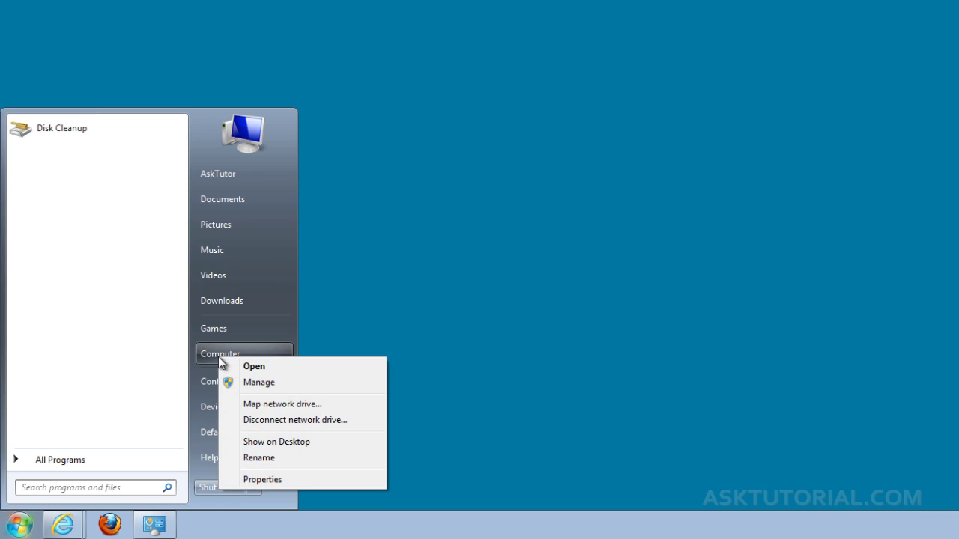
click(273, 482)
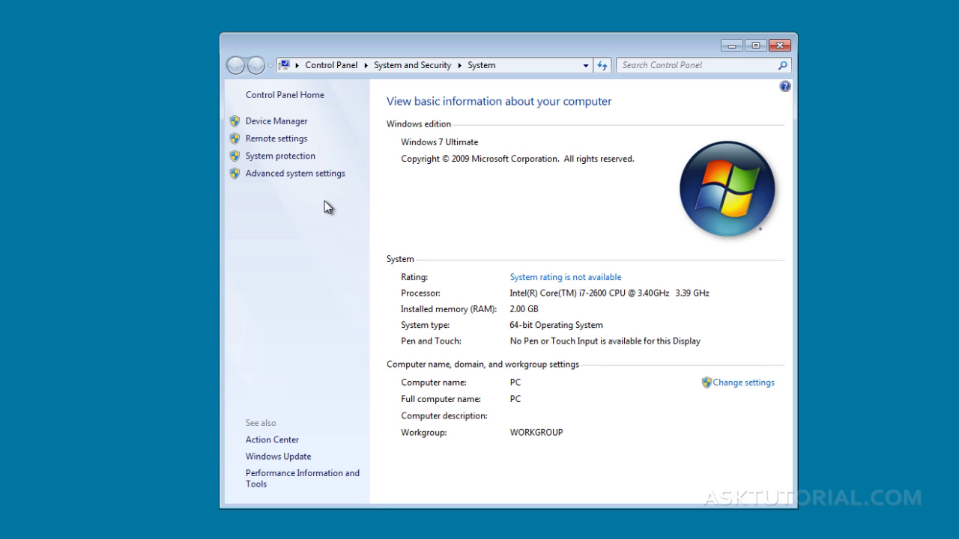
click(283, 158)
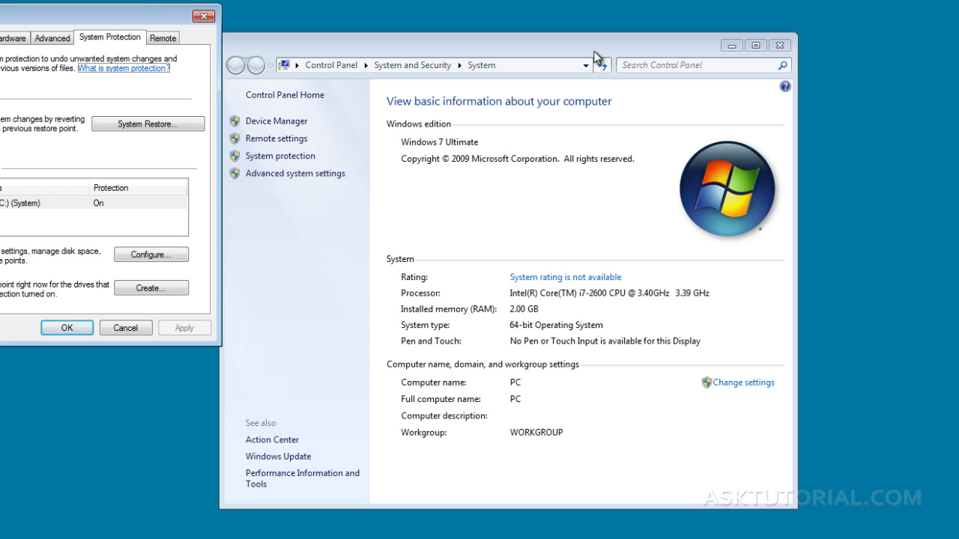
click(730, 45)
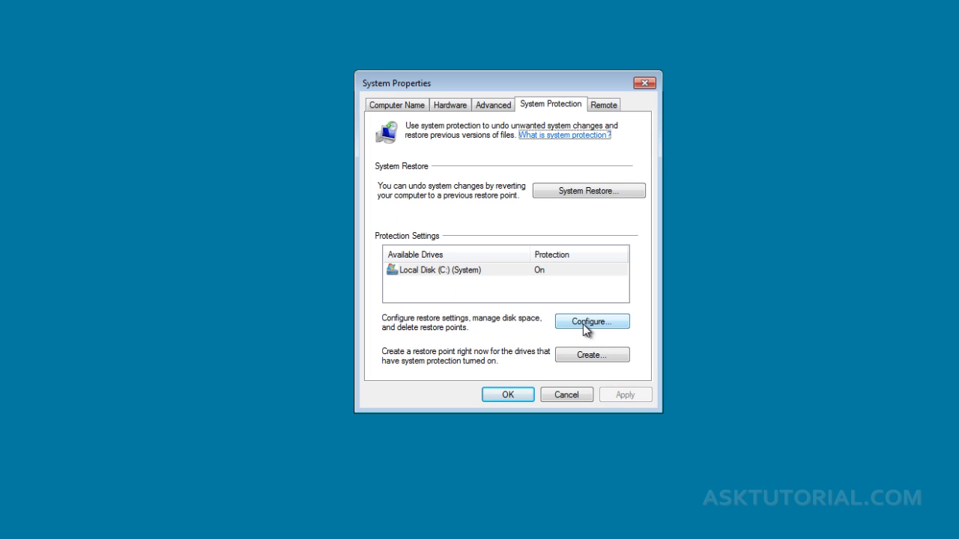
click(591, 322)
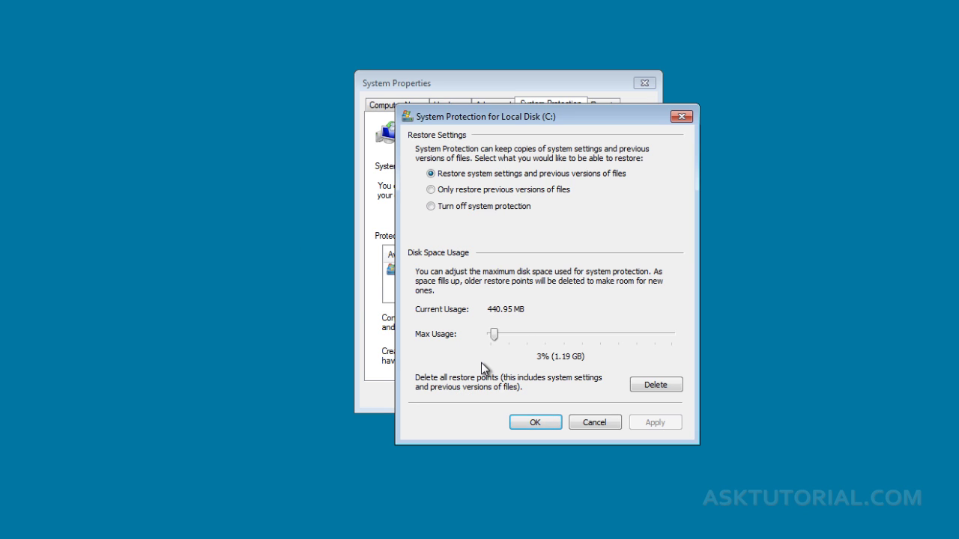
- Request deletion of all restore points on Local Disk (C:), and cancel at the confirmation
click(664, 390)
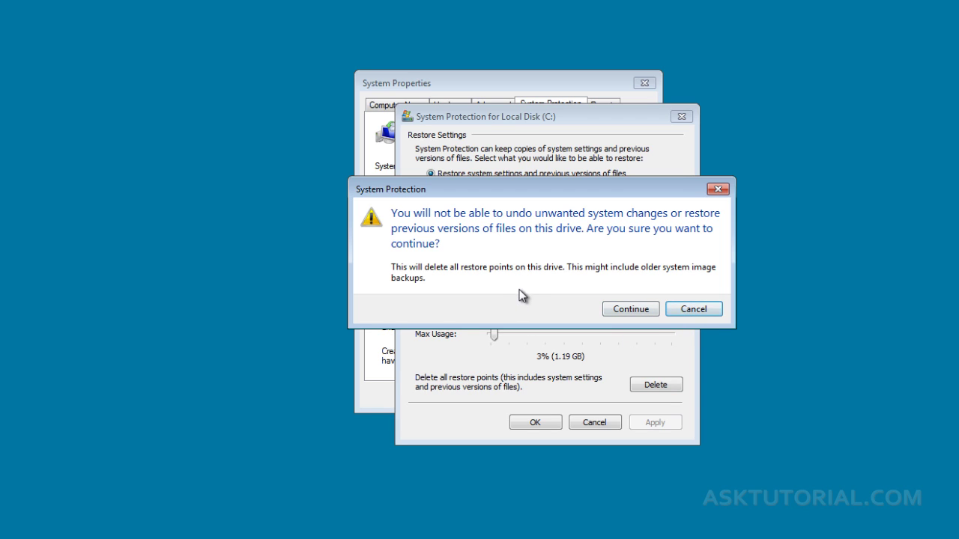
click(679, 312)
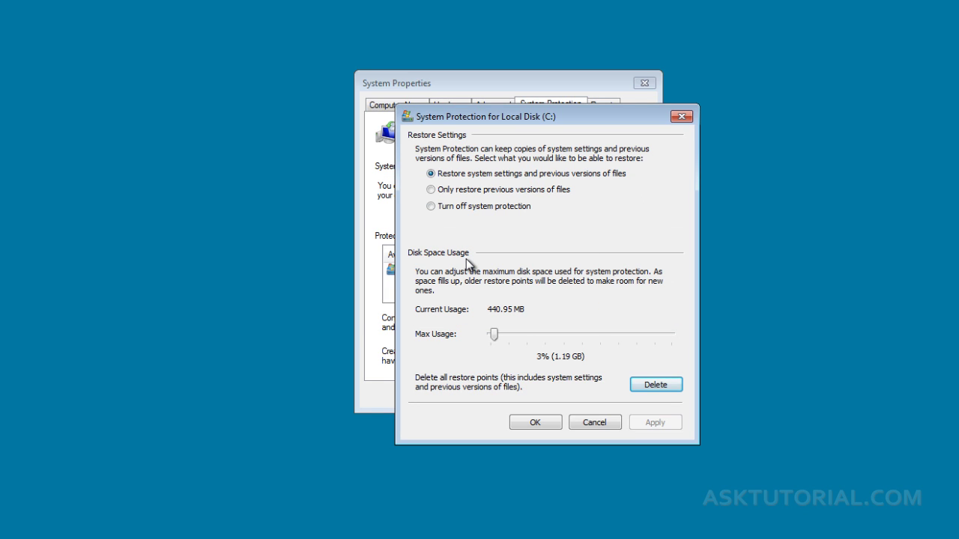